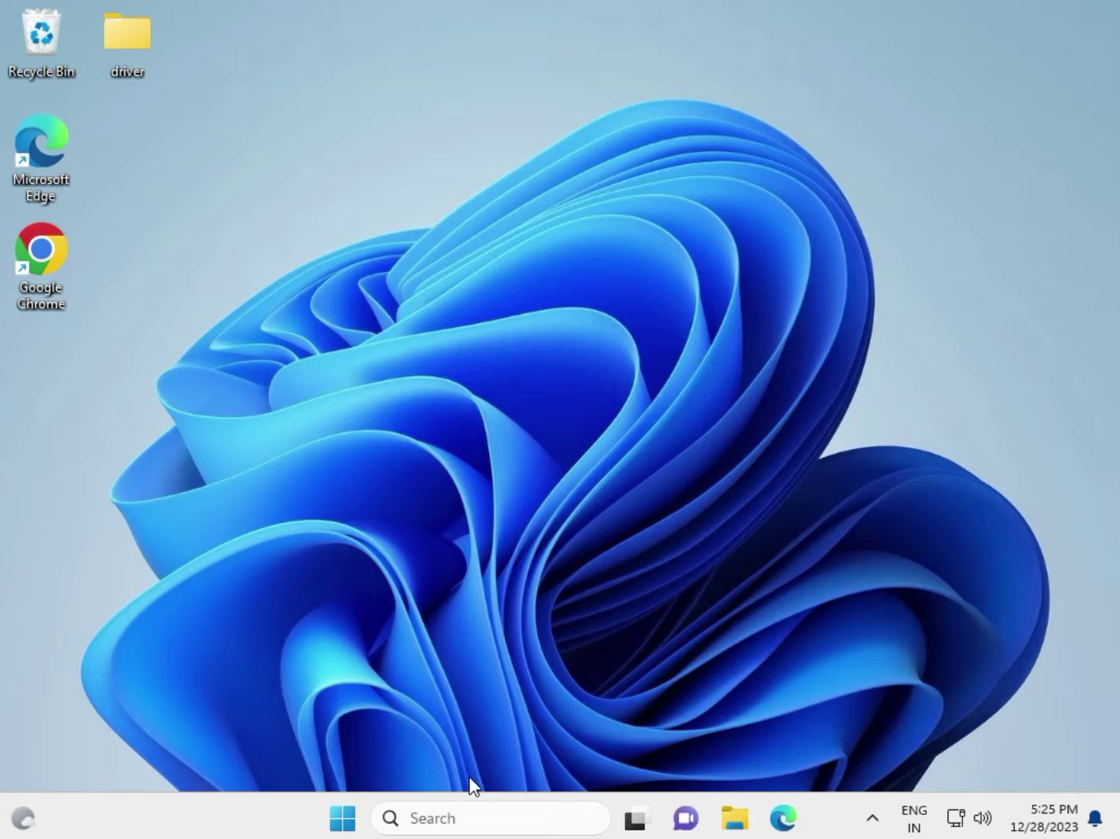
# Open Device Manager and expand the Display adapters category.
pyautogui.rightClick(334, 824)
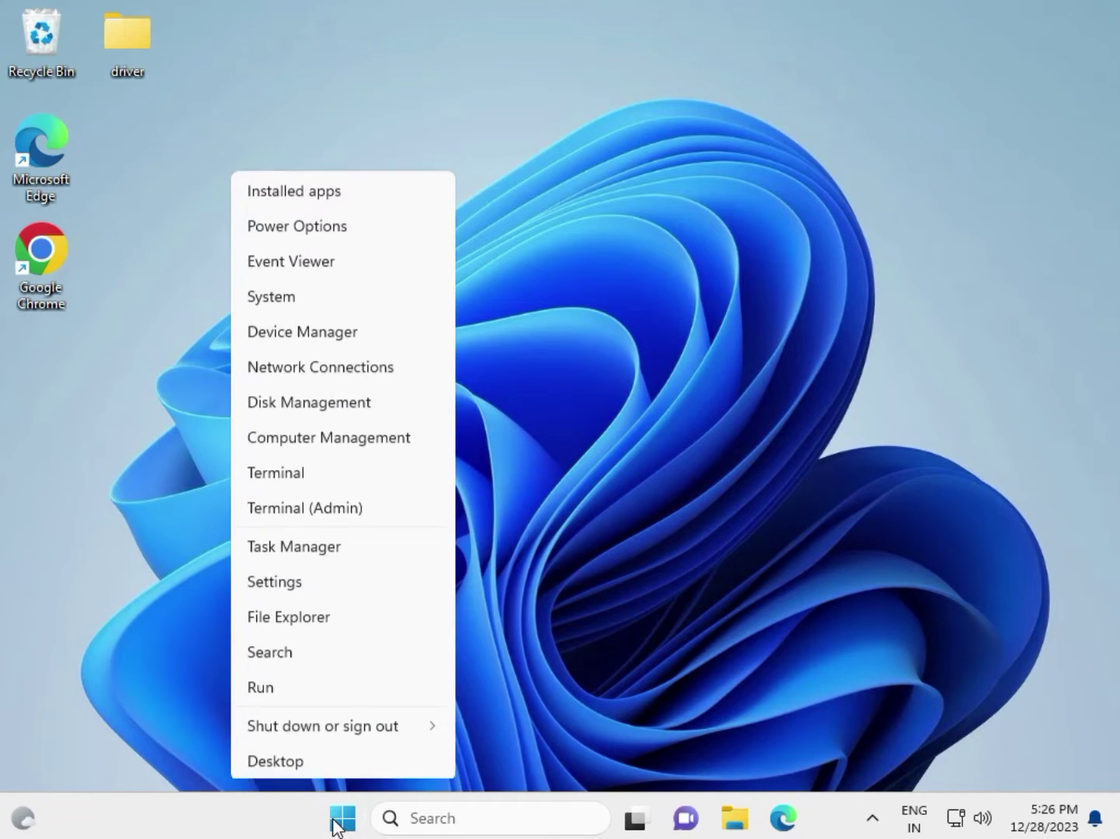
pyautogui.click(328, 325)
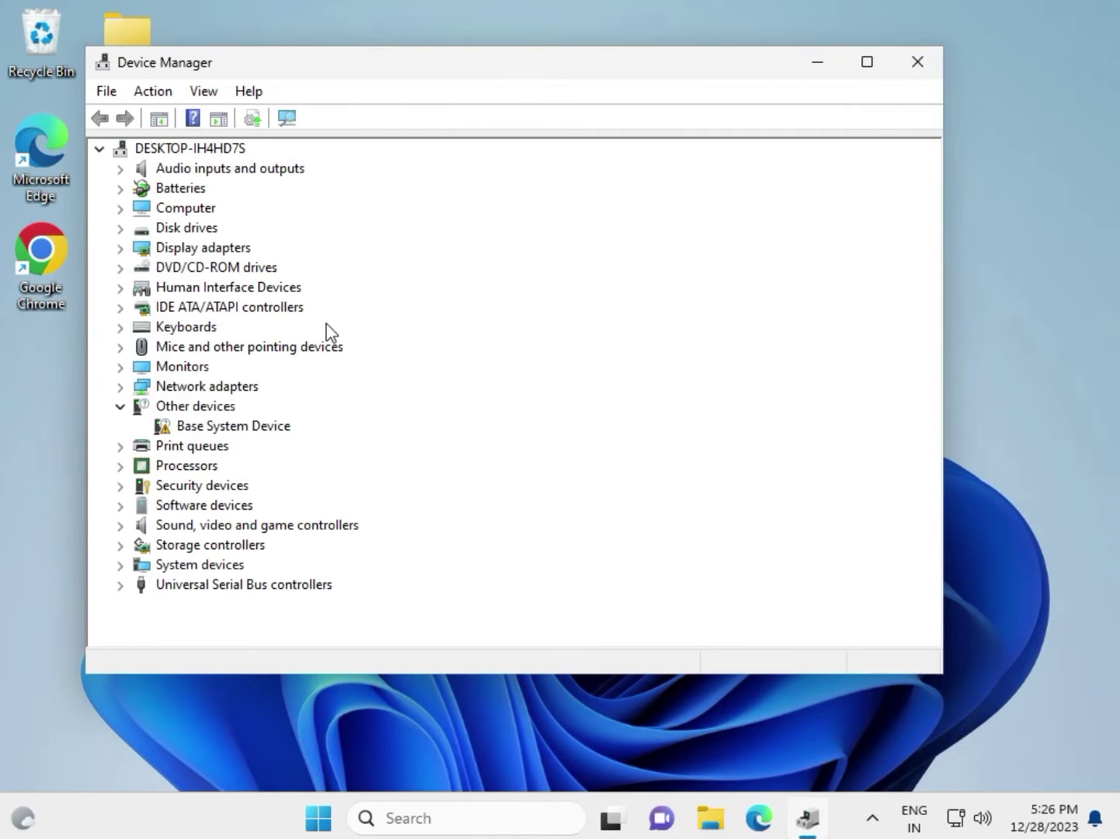
pyautogui.click(121, 248)
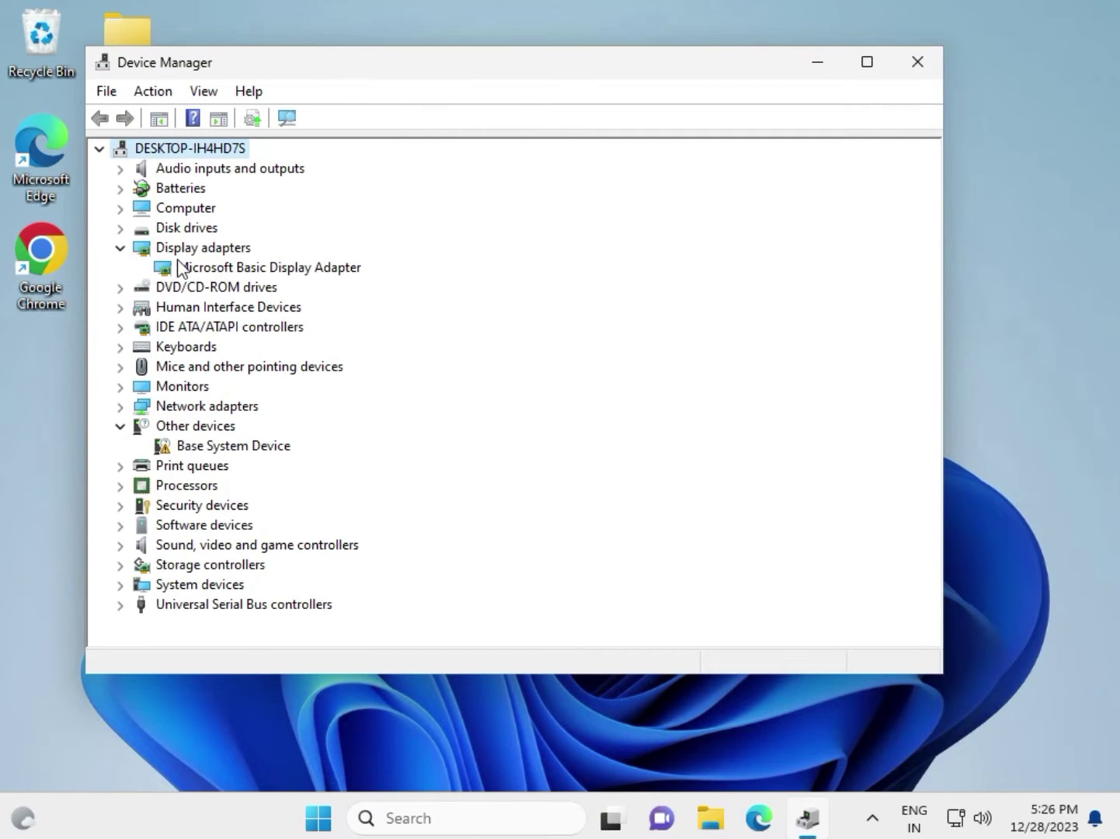
# Start an automatic driver search for the Microsoft Basic Display Adapter, and close the update wizard and Device Manager.
pyautogui.click(211, 266)
pyautogui.rightClick(212, 265)
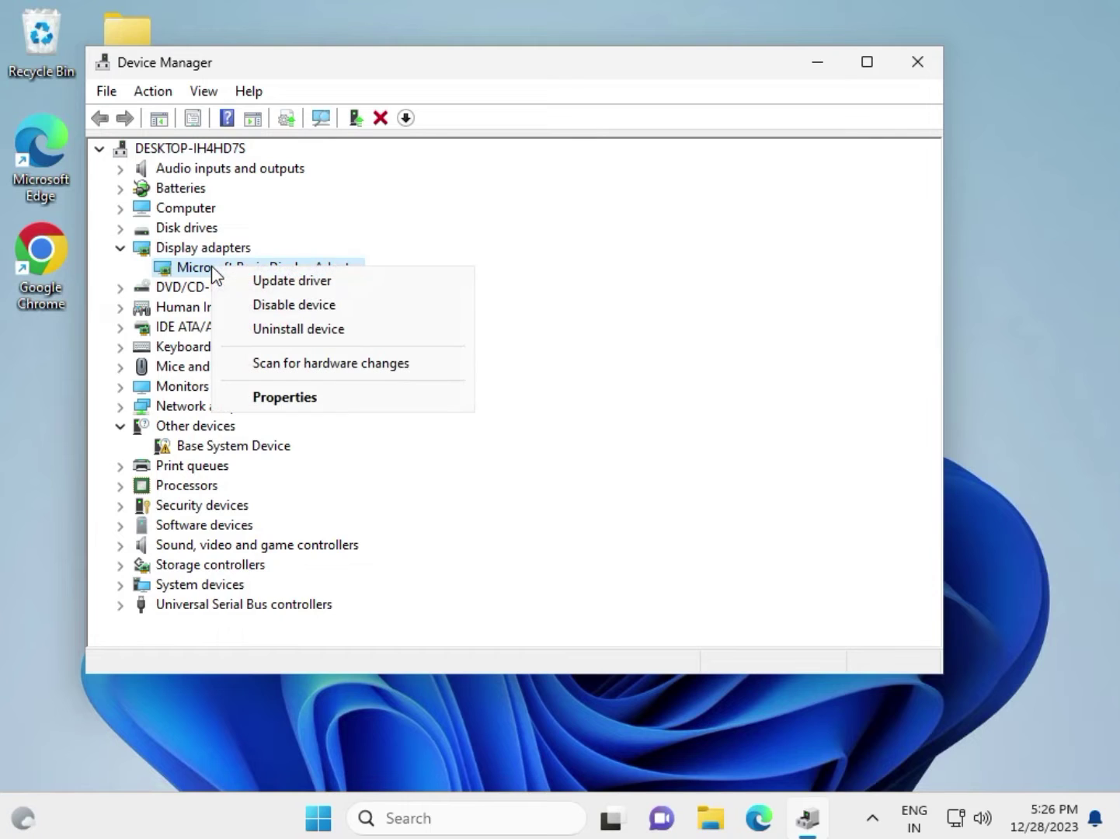
pyautogui.click(281, 282)
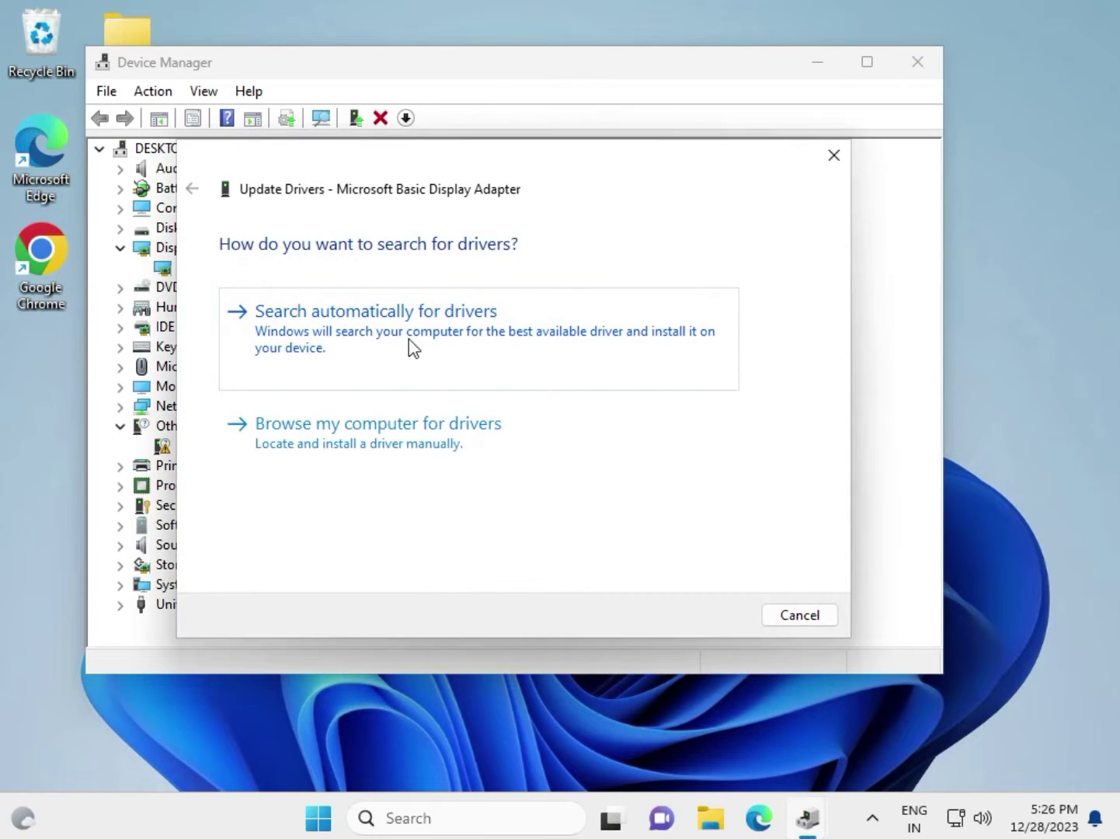
pyautogui.click(454, 352)
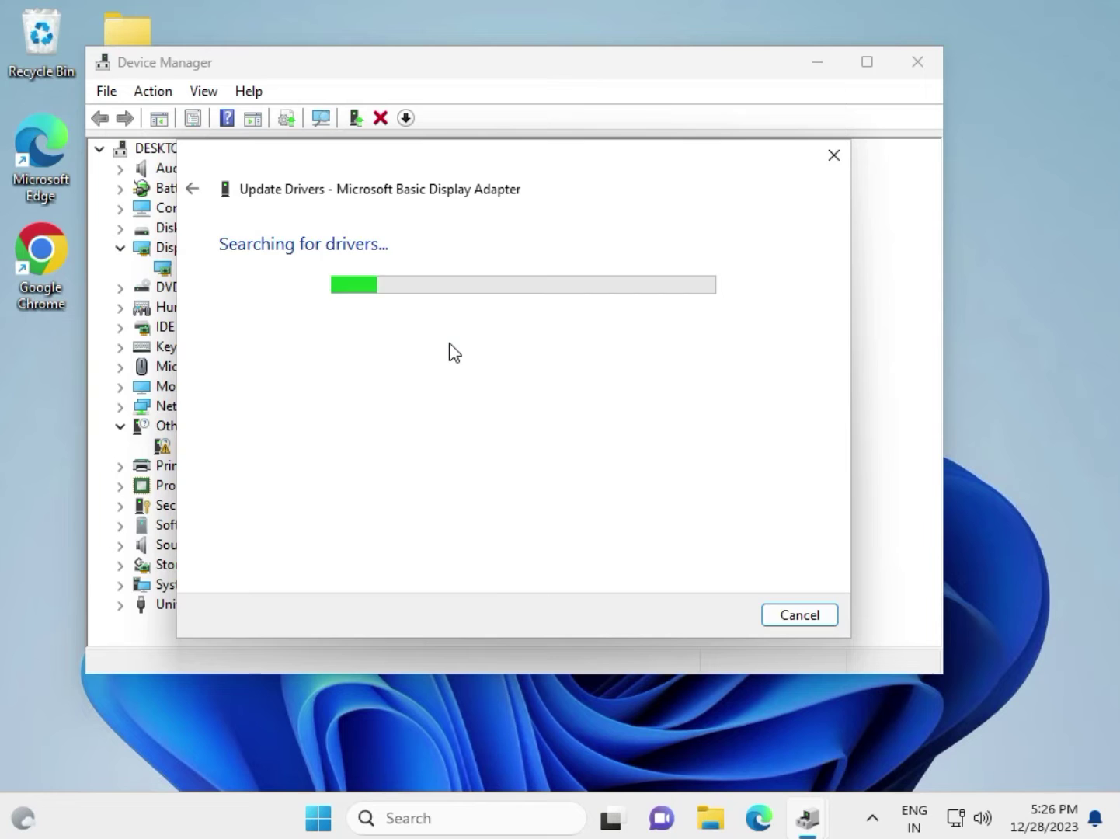
pyautogui.click(836, 155)
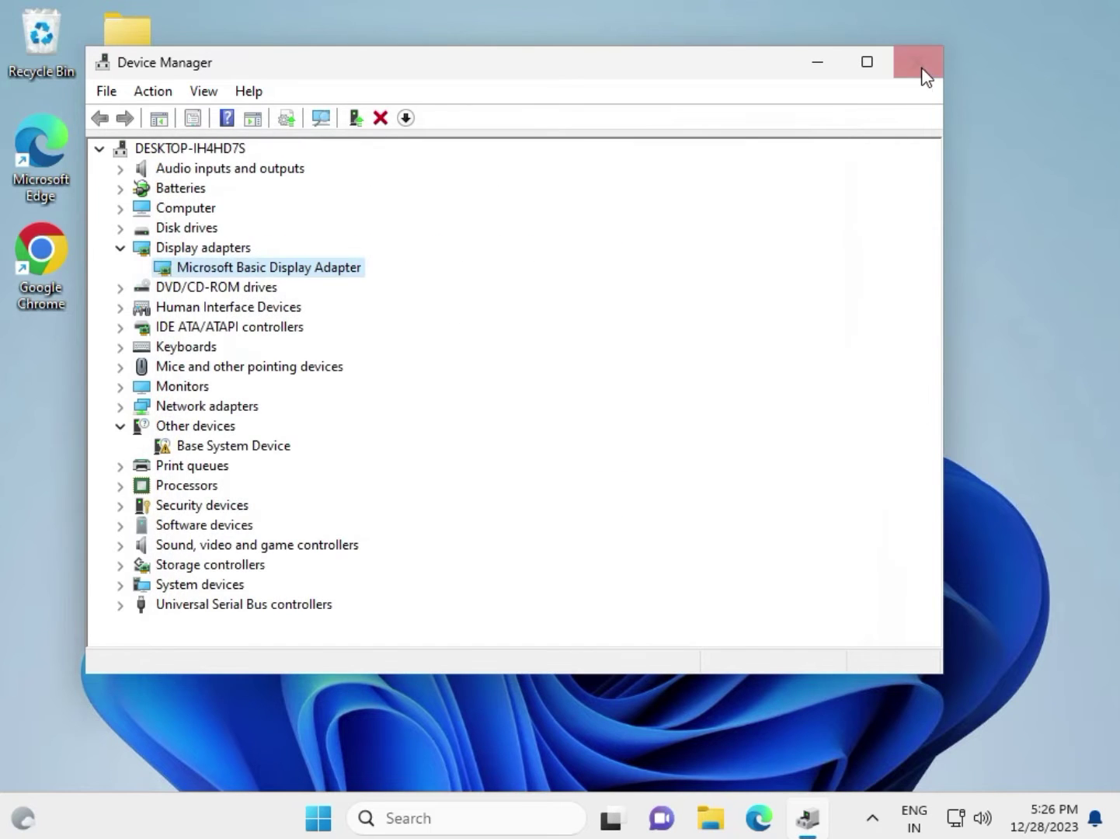
pyautogui.click(918, 64)
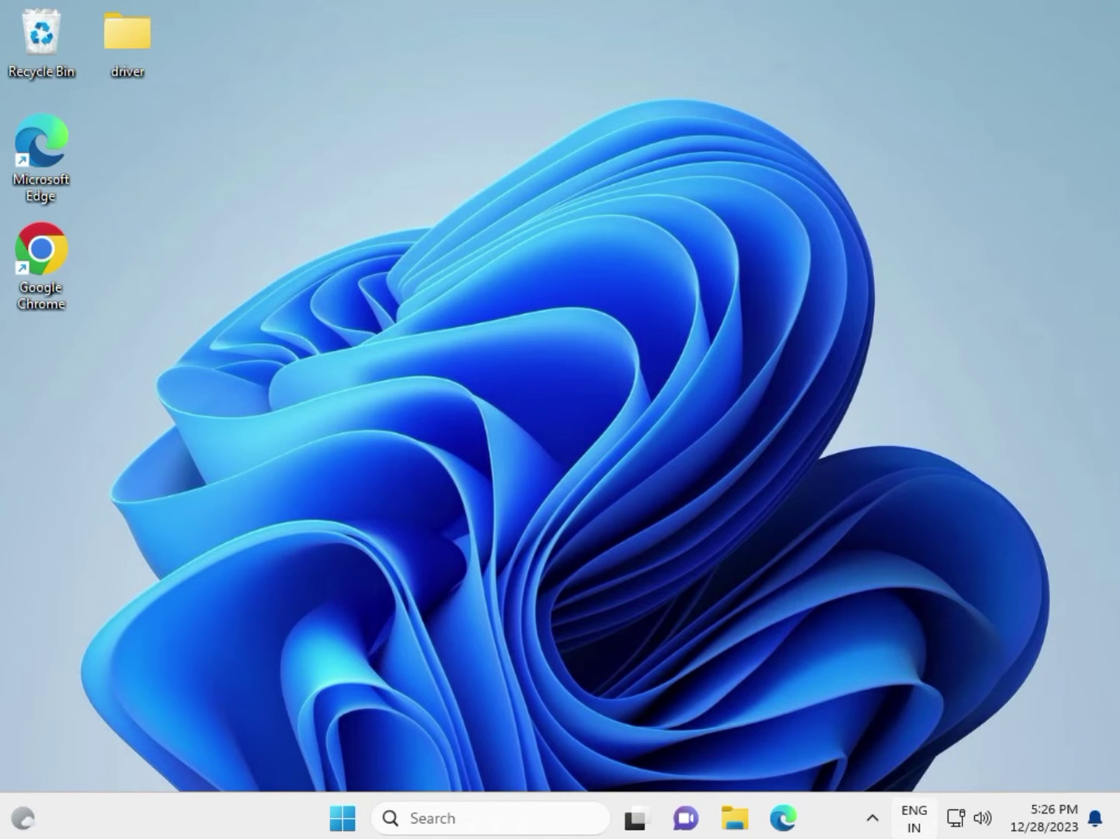
pyautogui.moveTo(635, 818)
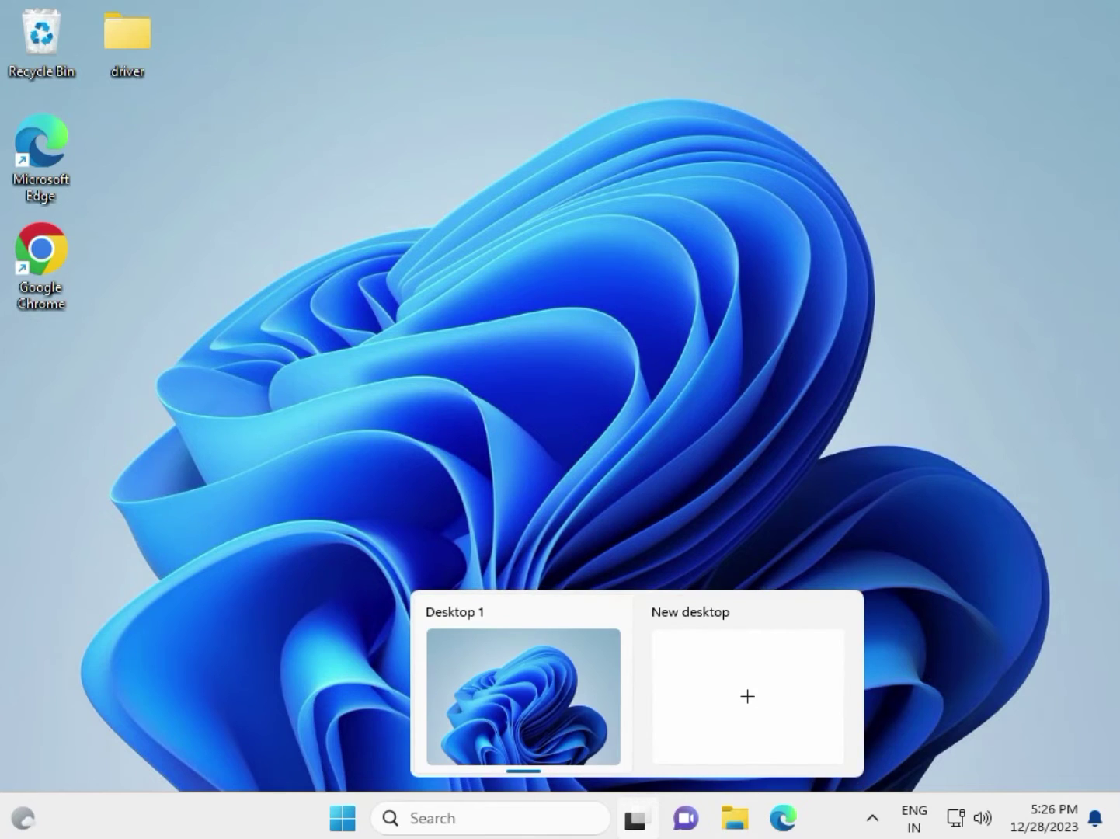
pyautogui.click(529, 670)
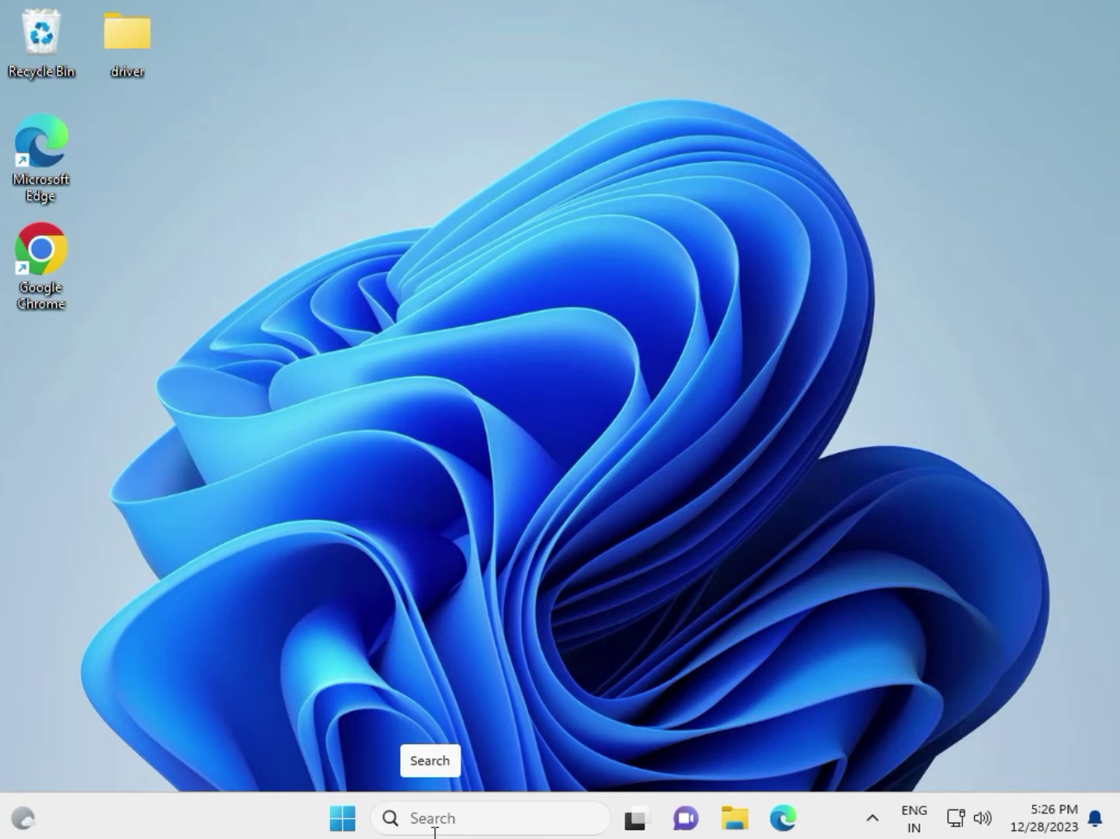
# Search Windows for "view ad" and open View advanced system settings.
pyautogui.click(426, 828)
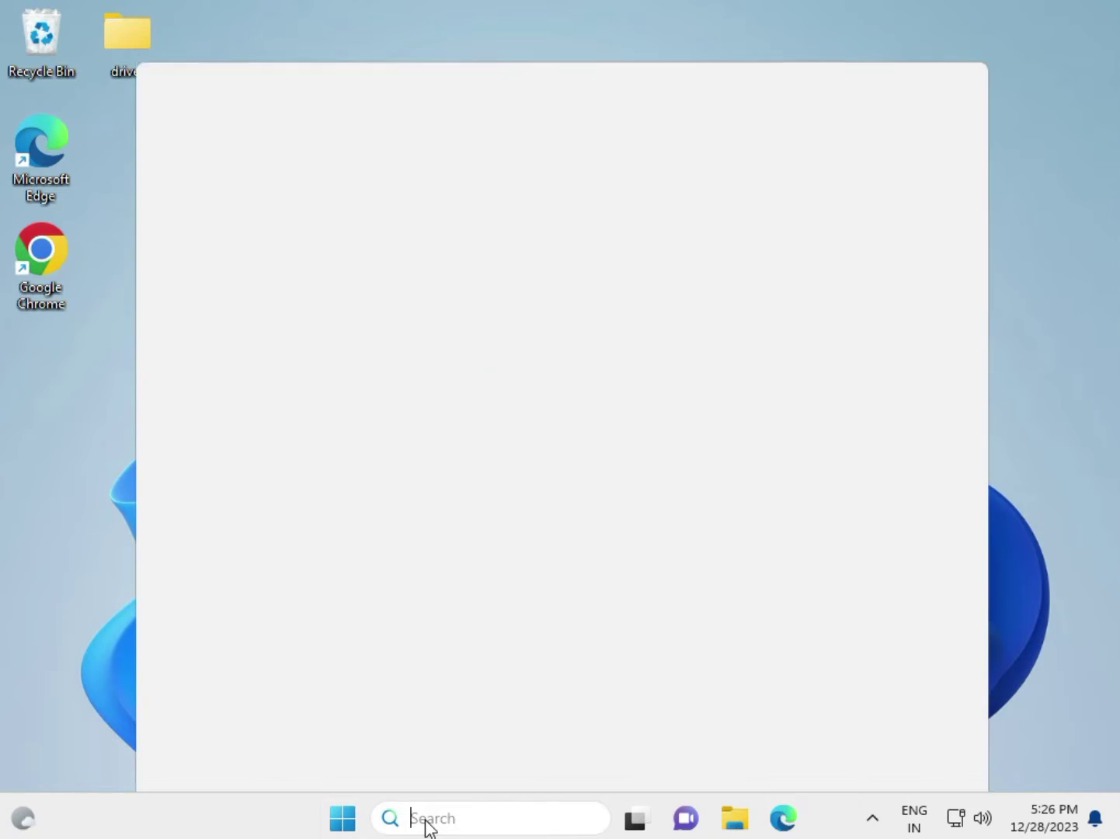
pyautogui.write('vi')
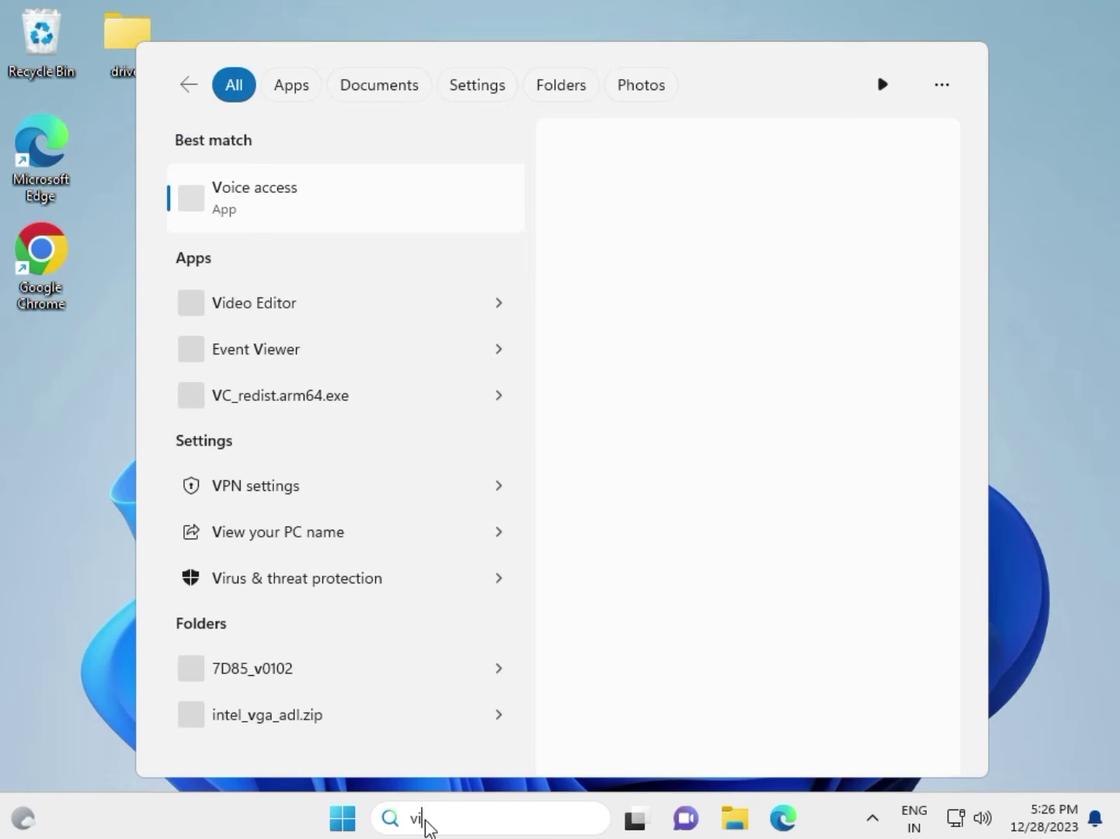
pyautogui.write('ew a')
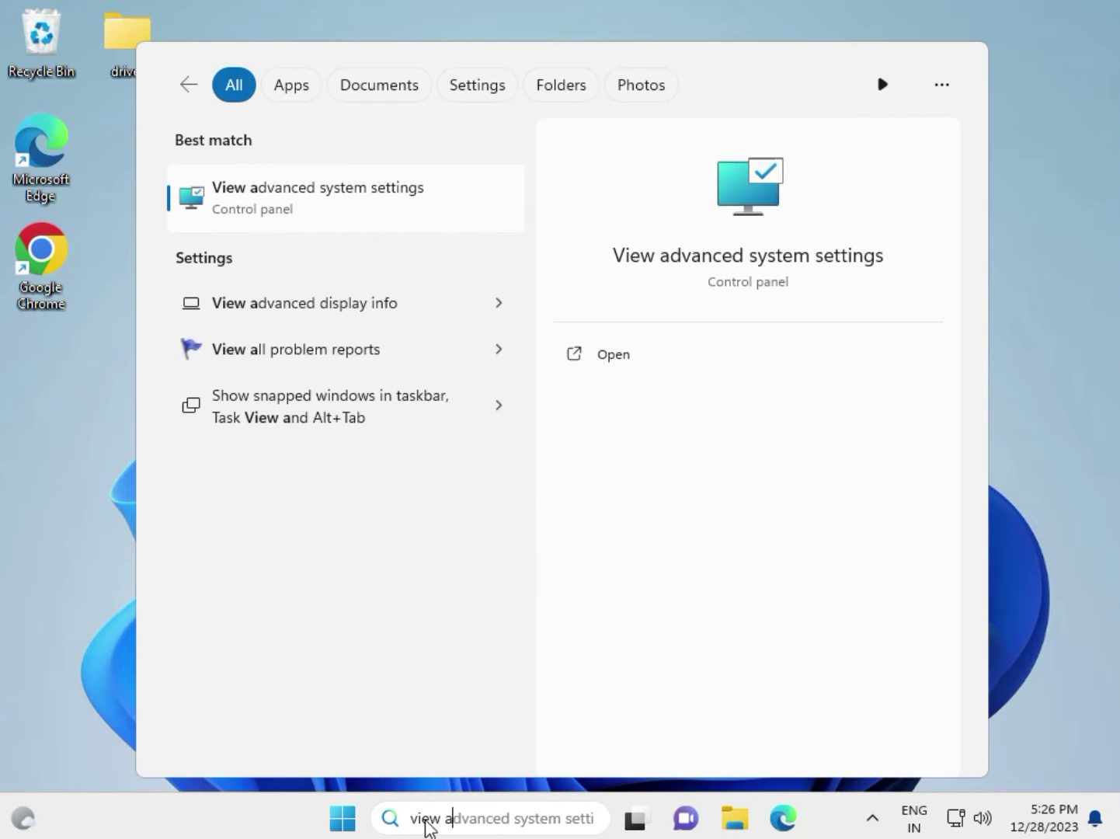
pyautogui.write('d')
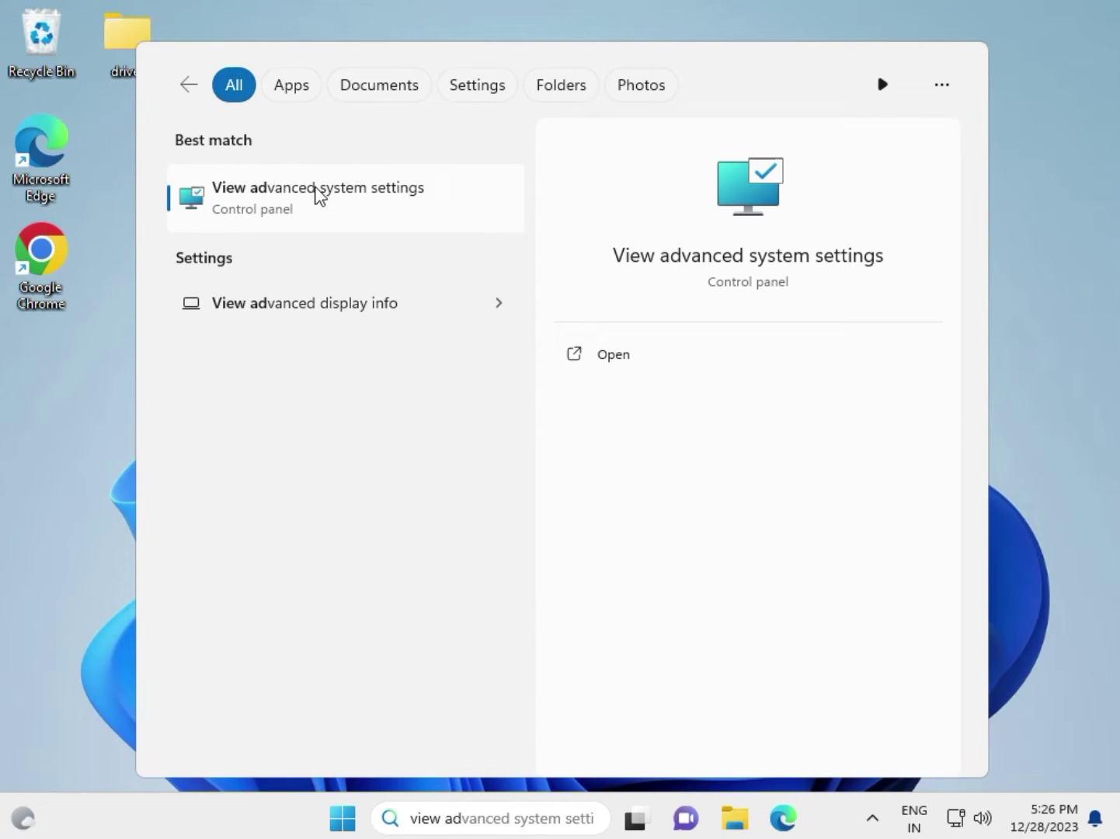
pyautogui.click(319, 194)
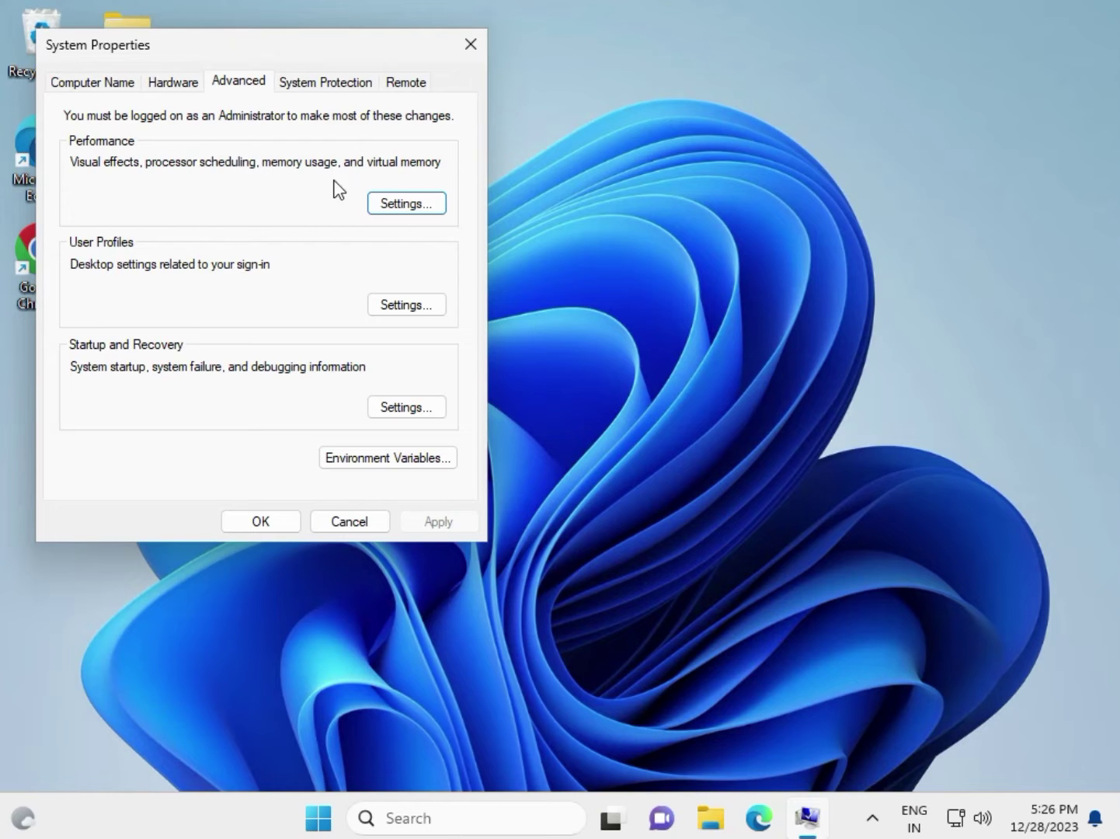
# Set the Performance visual effects to "Adjust for best appearance", apply the change, and close the Performance Options and System Properties dialogs.
pyautogui.click(398, 205)
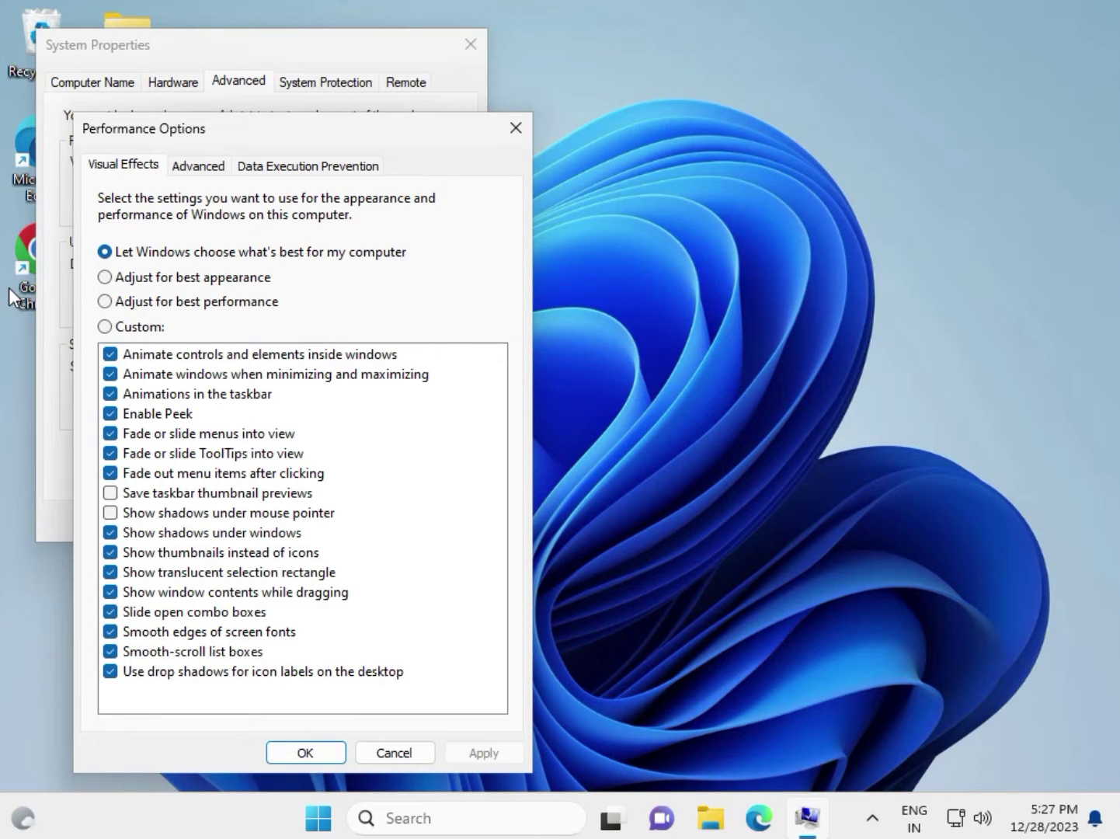
pyautogui.click(104, 277)
pyautogui.click(497, 752)
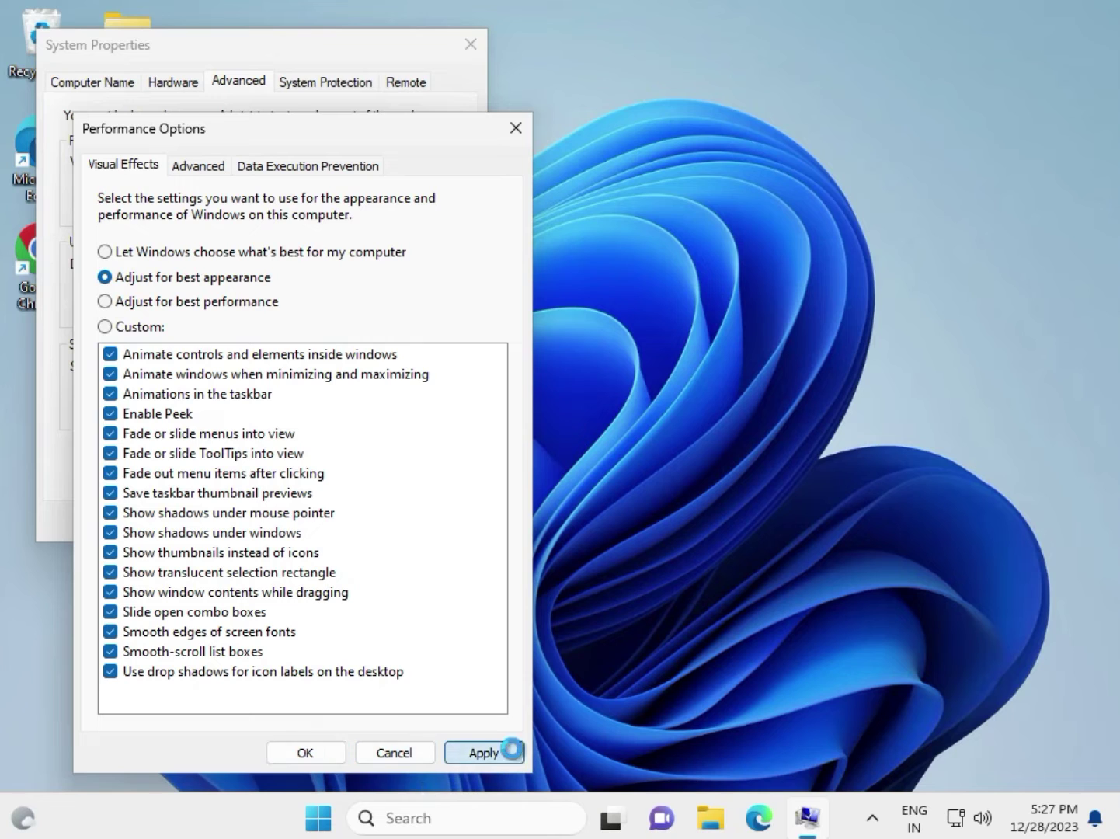
pyautogui.click(281, 754)
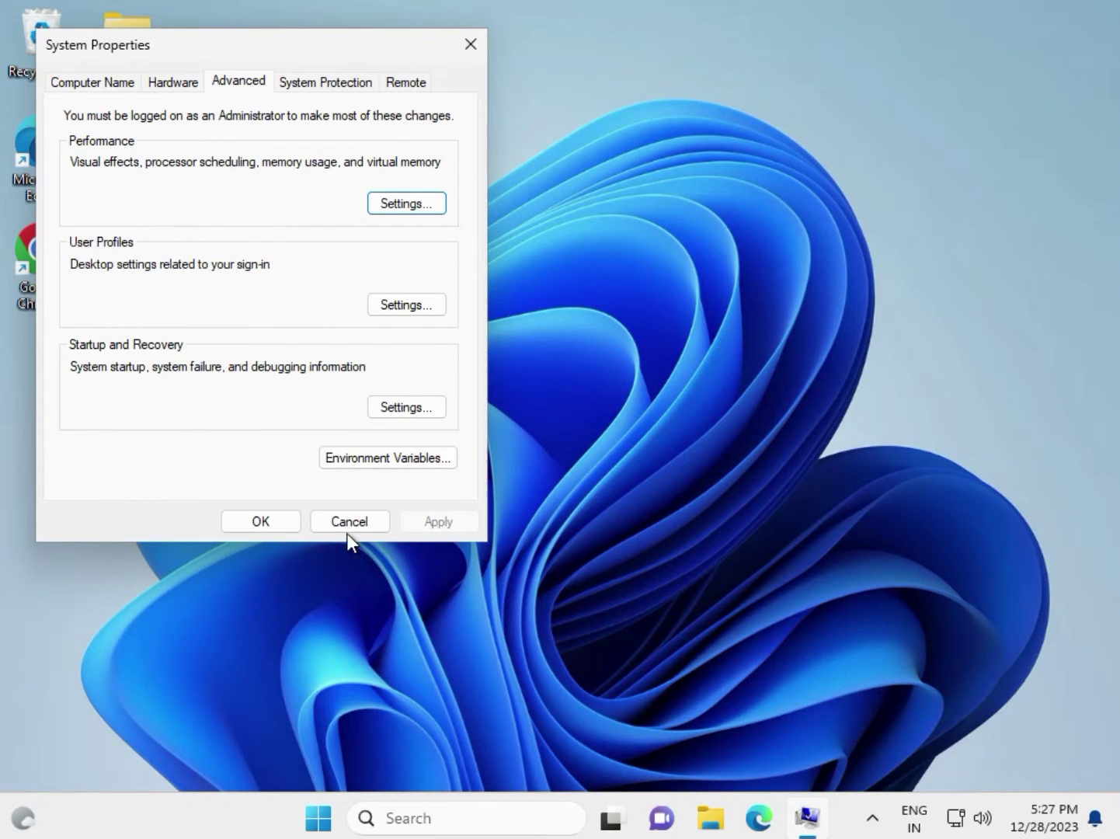
pyautogui.click(263, 521)
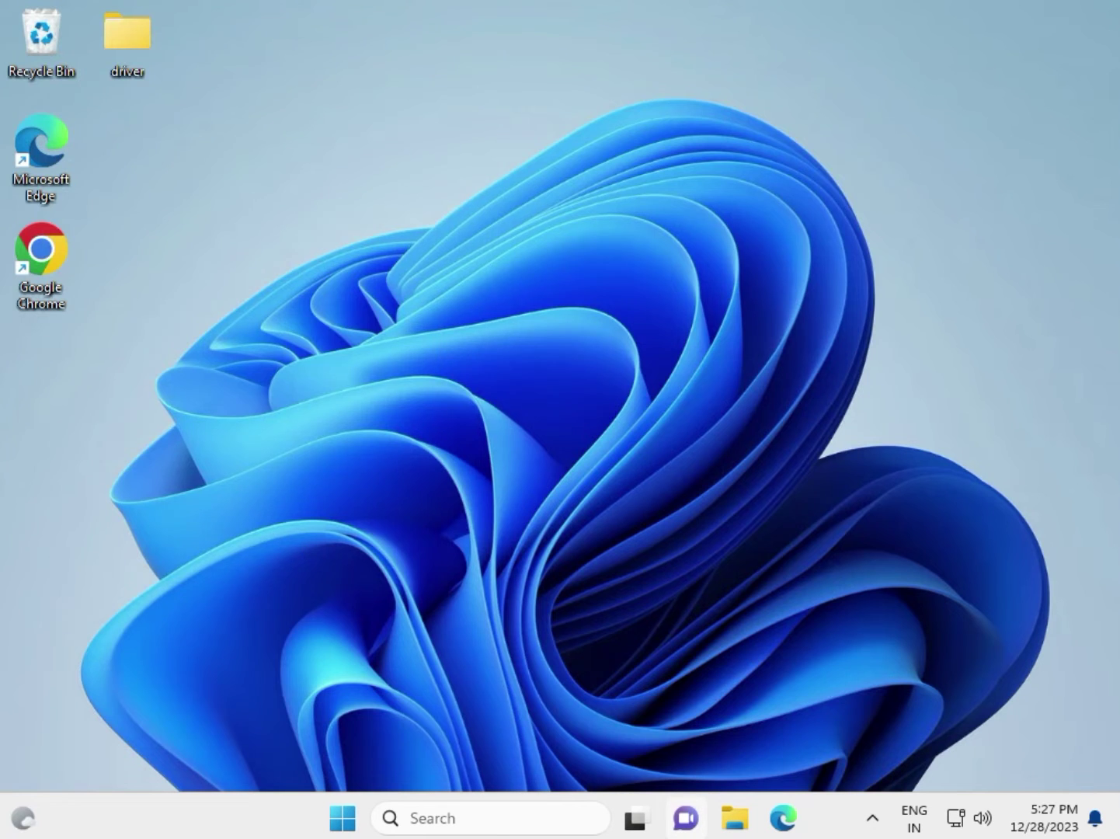
pyautogui.press('super+w')
pyautogui.click(965, 653)
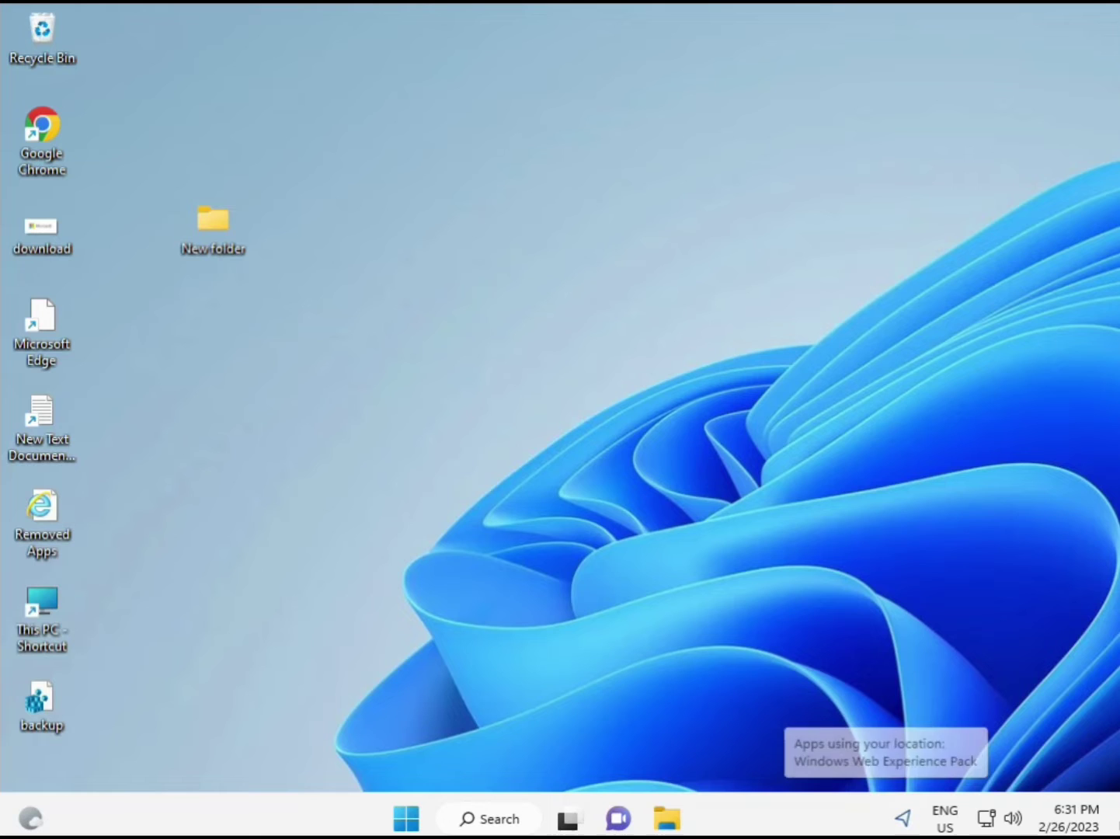
# Search Windows for "cmd" and run Command Prompt as administrator, allowing it to make changes to the device.
pyautogui.click(406, 818)
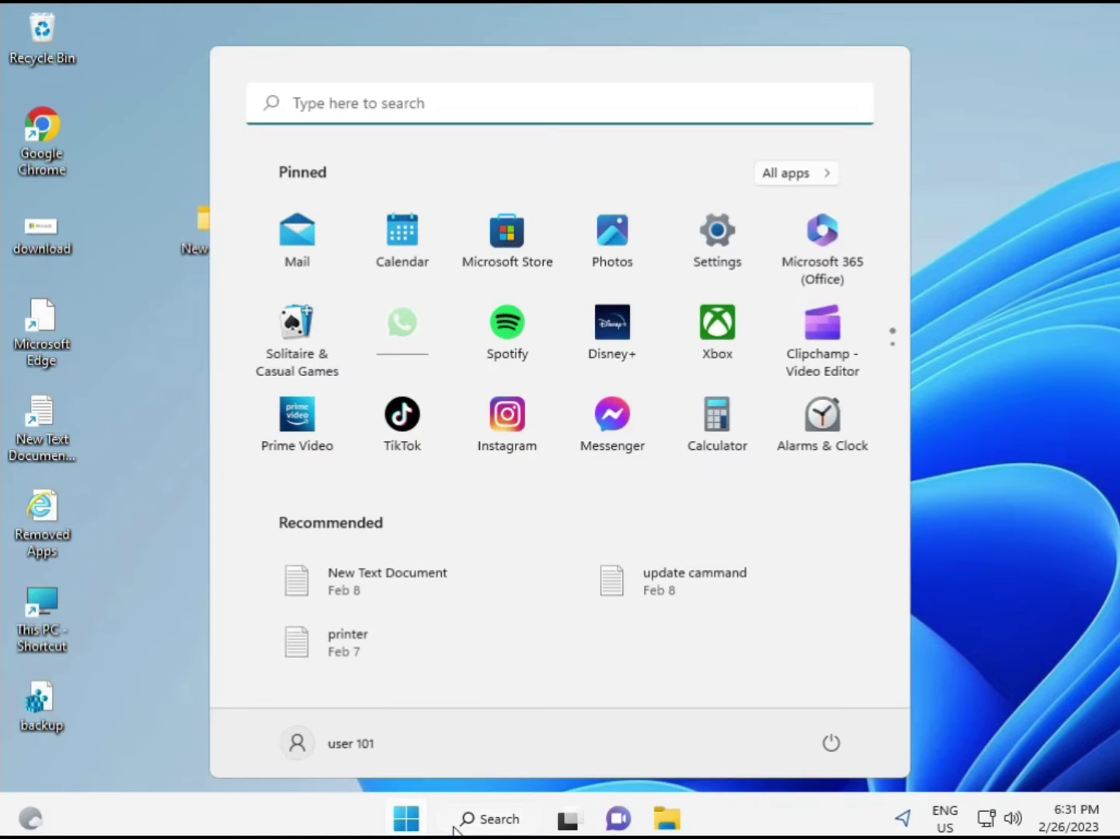
pyautogui.write('cmd')
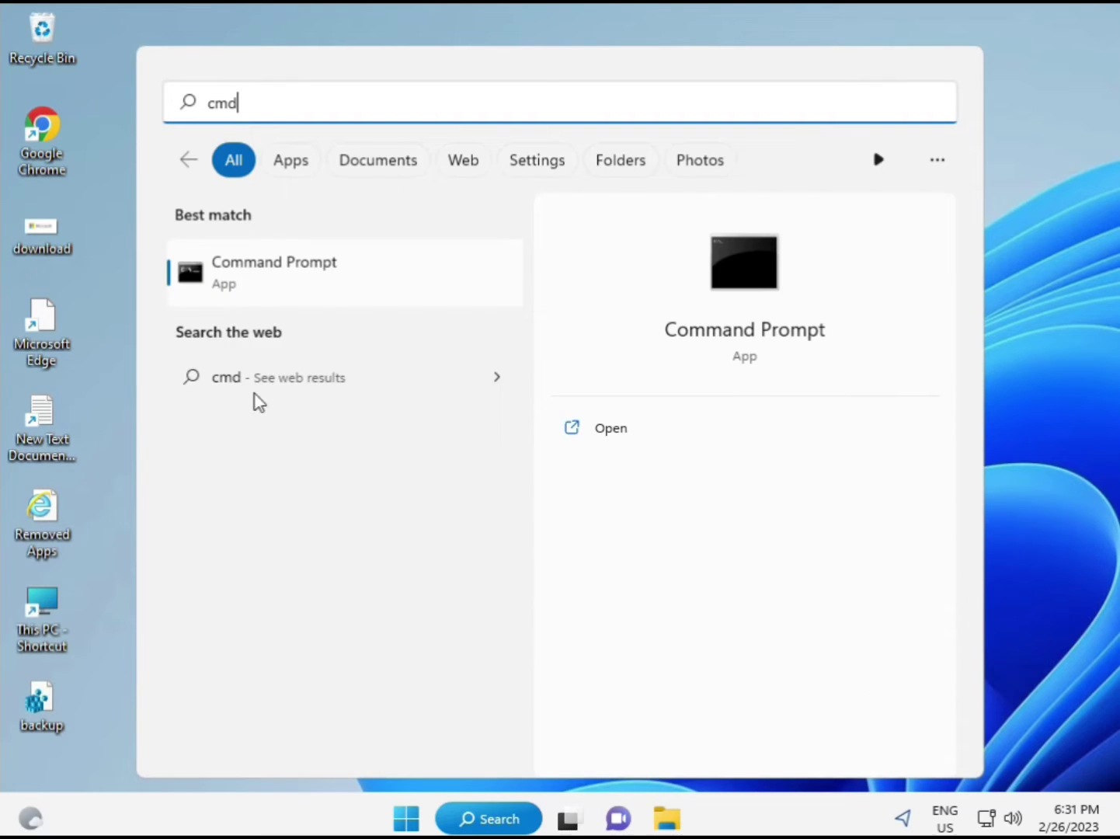
pyautogui.click(245, 265)
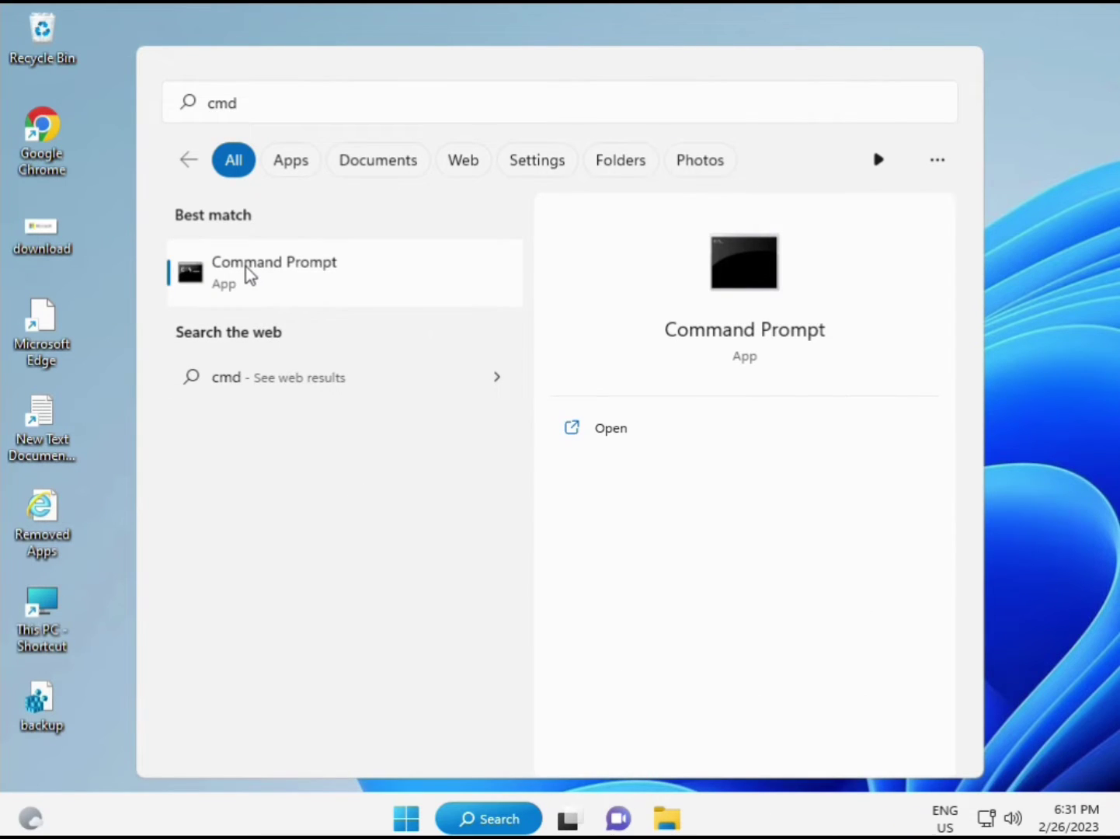
pyautogui.rightClick(285, 274)
pyautogui.click(350, 303)
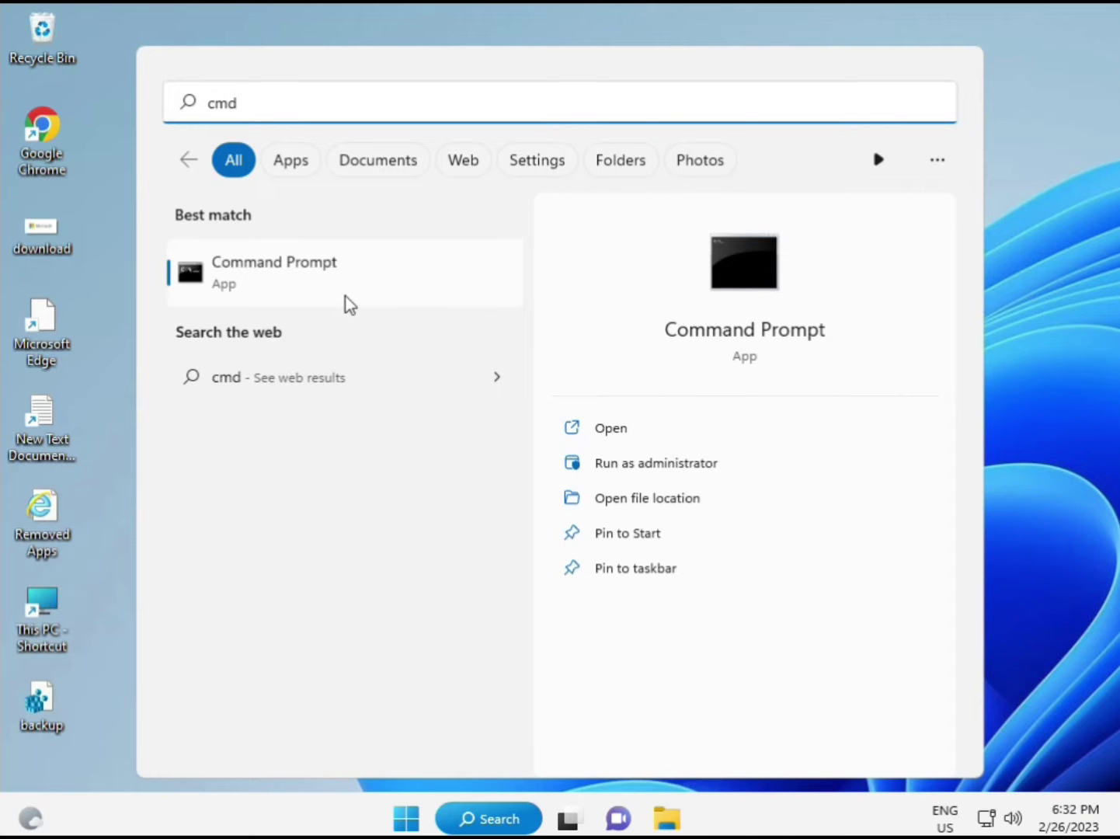
pyautogui.hotkey('ctrl', 'shift', 'Return')
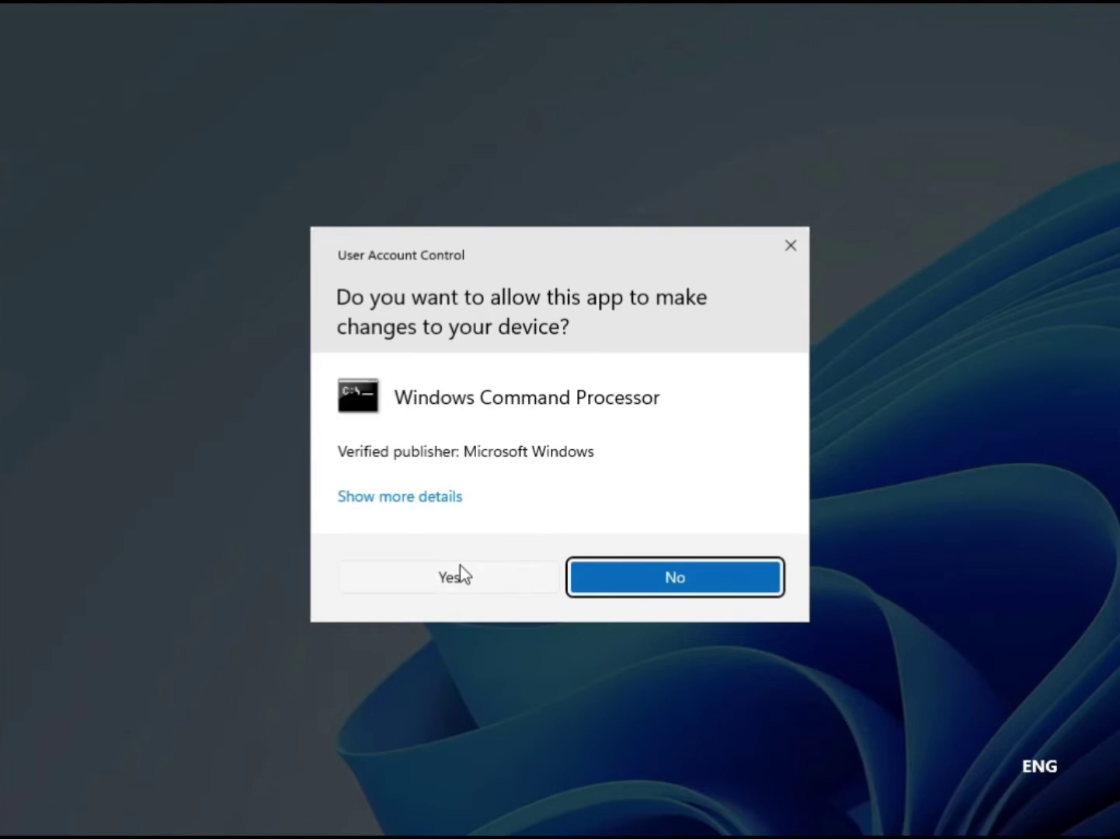
pyautogui.click(459, 571)
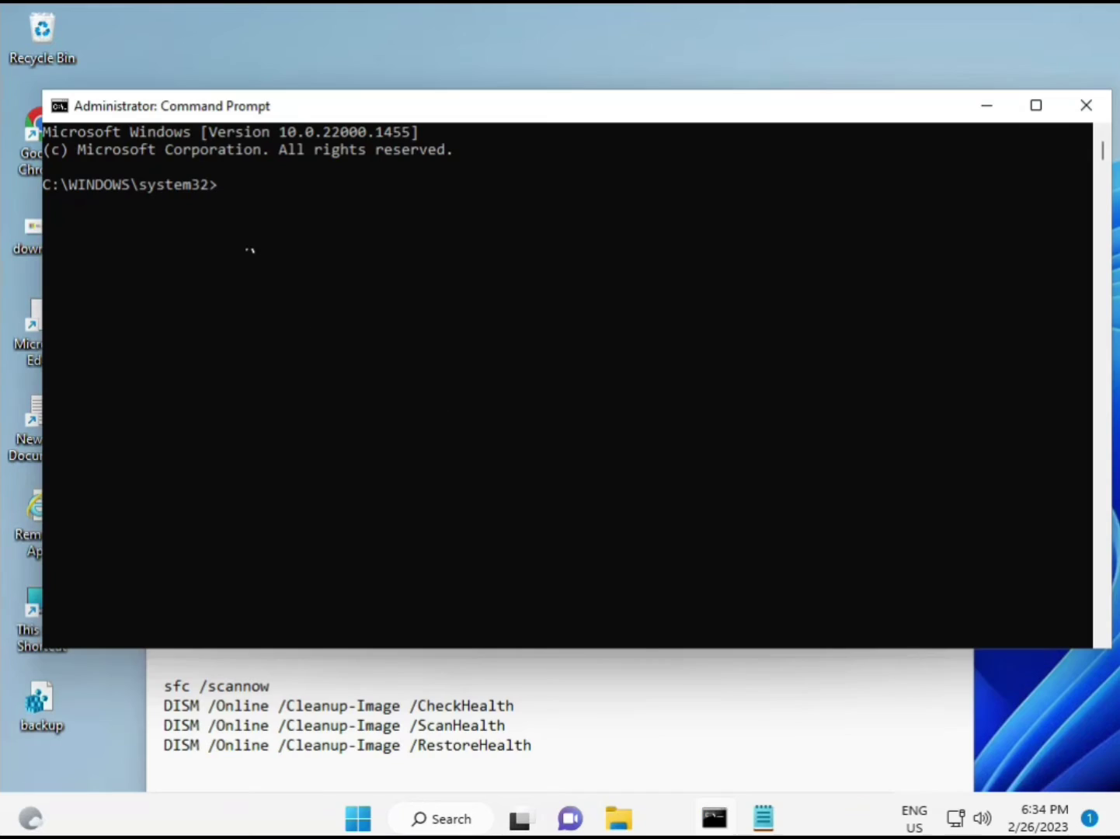
# Run the system file check with the command sfc /scannow.
pyautogui.click(224, 185)
pyautogui.press('Escape')
pyautogui.write('sfc /scannow')
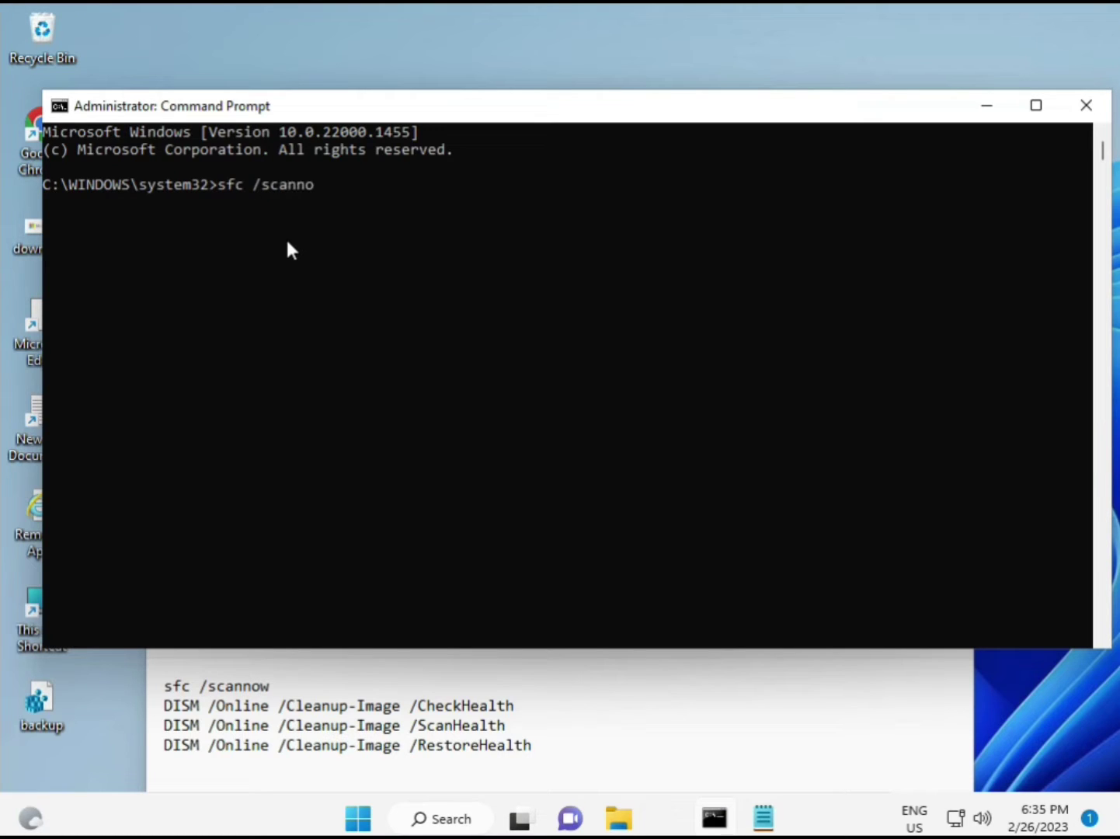
pyautogui.press('Return')
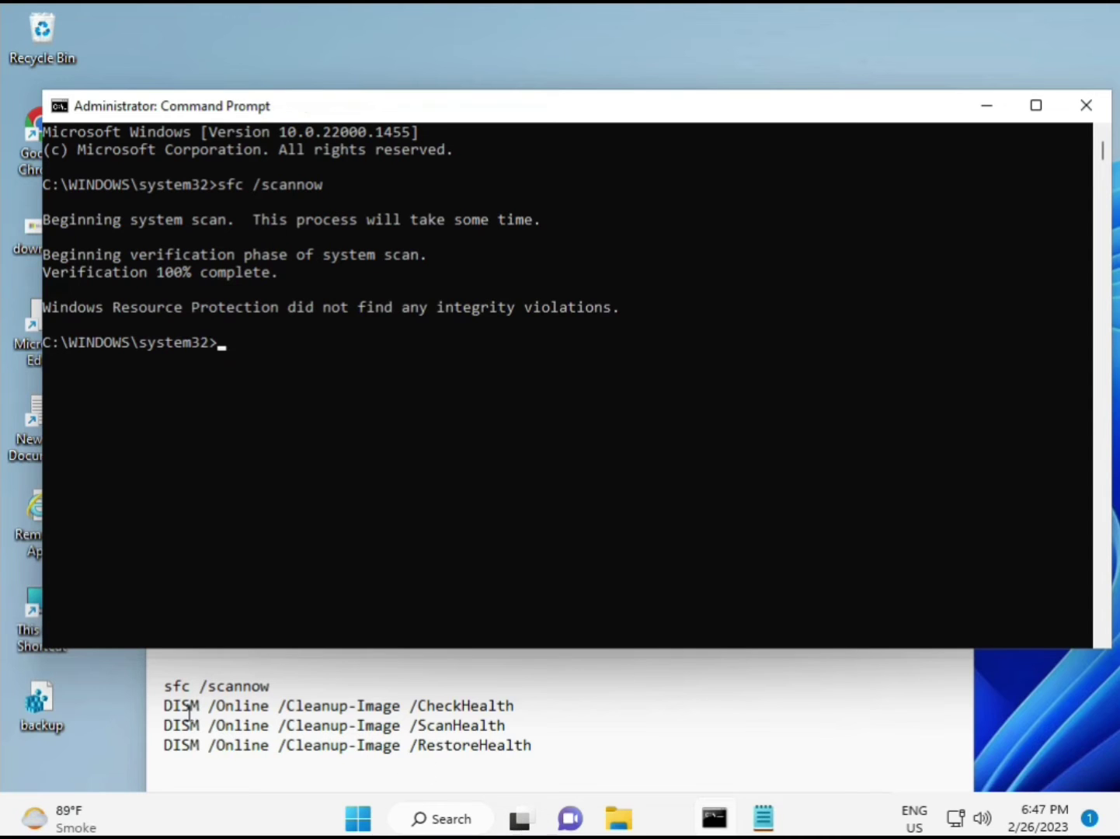
# Copy the line "DISM /Online /Cleanup-Image /CheckHealth" from the Notepad document.
pyautogui.moveTo(166, 705); pyautogui.dragTo(528, 707)
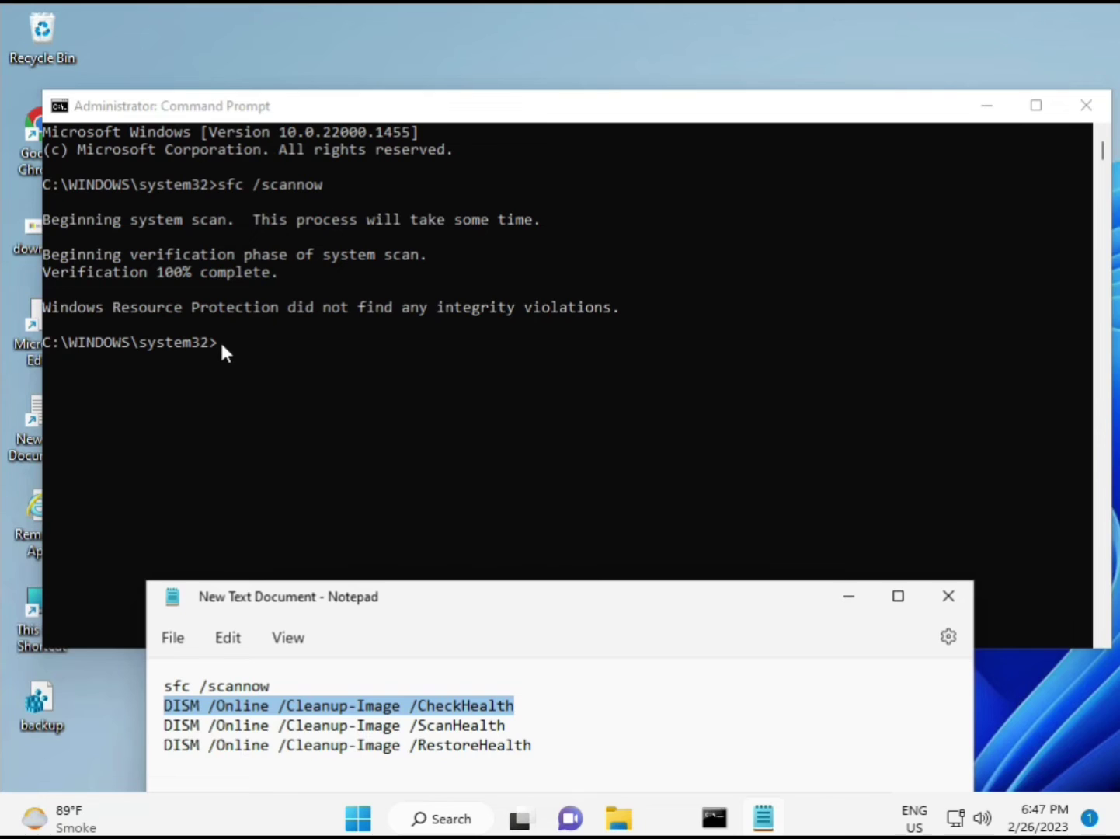
pyautogui.rightClick(297, 707)
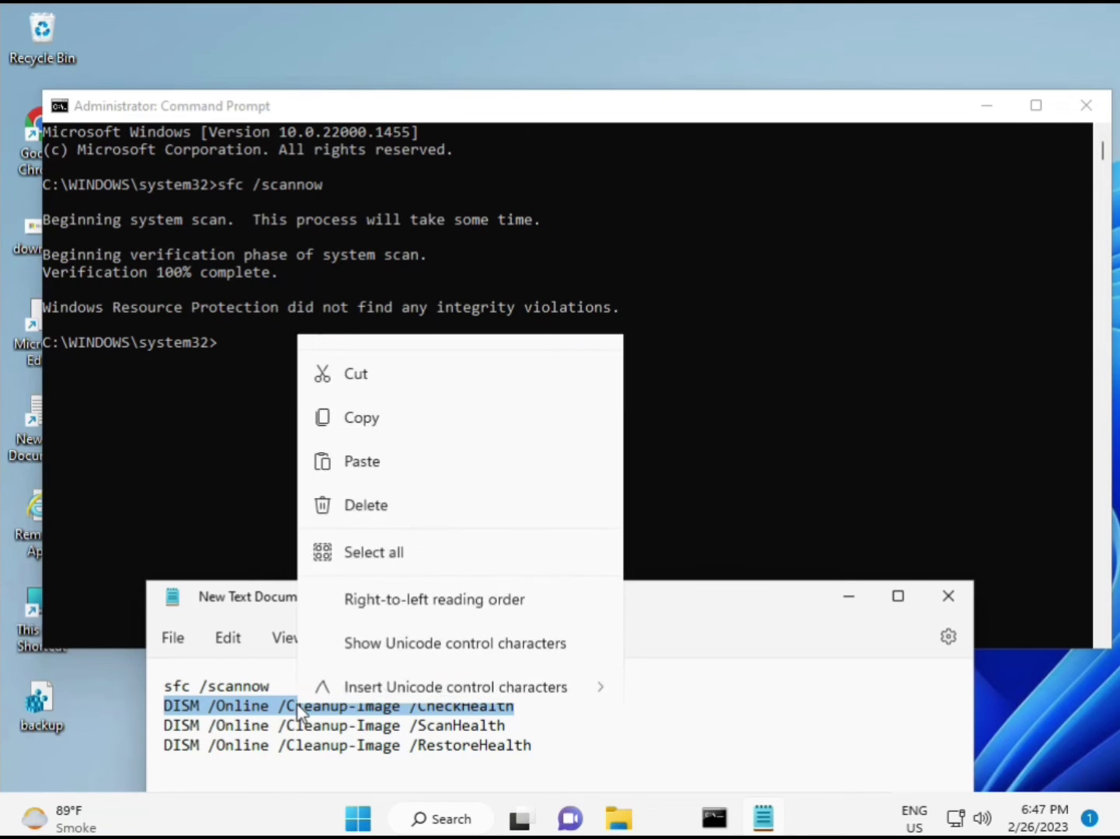
pyautogui.click(351, 370)
# Paste the copied DISM CheckHealth command at the administrator Command Prompt.
pyautogui.click(225, 354)
pyautogui.click(218, 341)
pyautogui.rightClick(219, 339)
pyautogui.rightClick(91, 106)
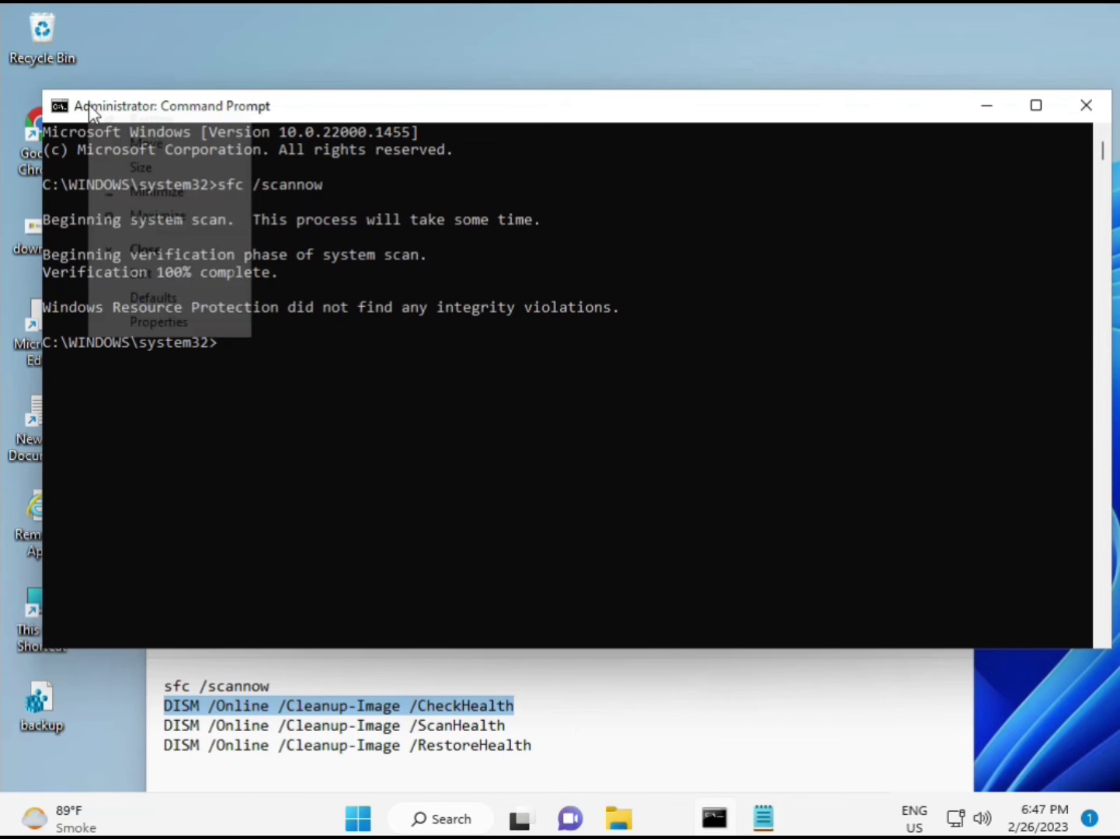
pyautogui.moveTo(192, 276)
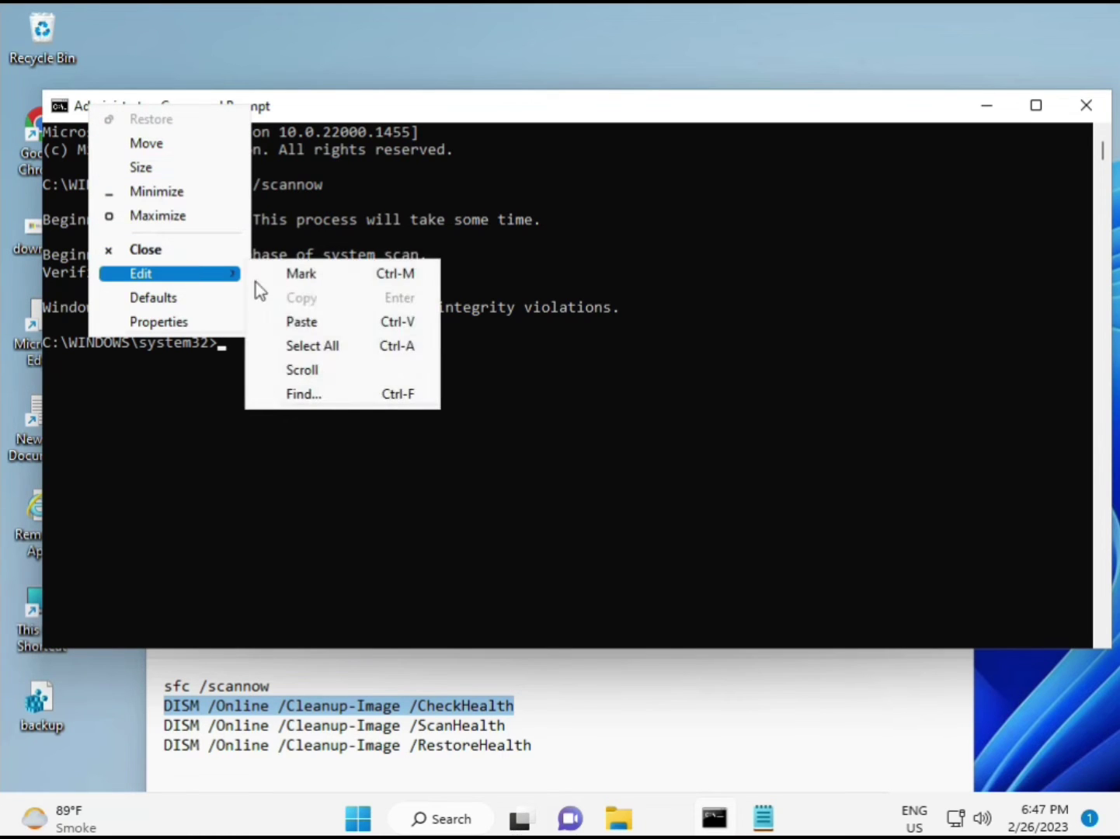
pyautogui.click(295, 320)
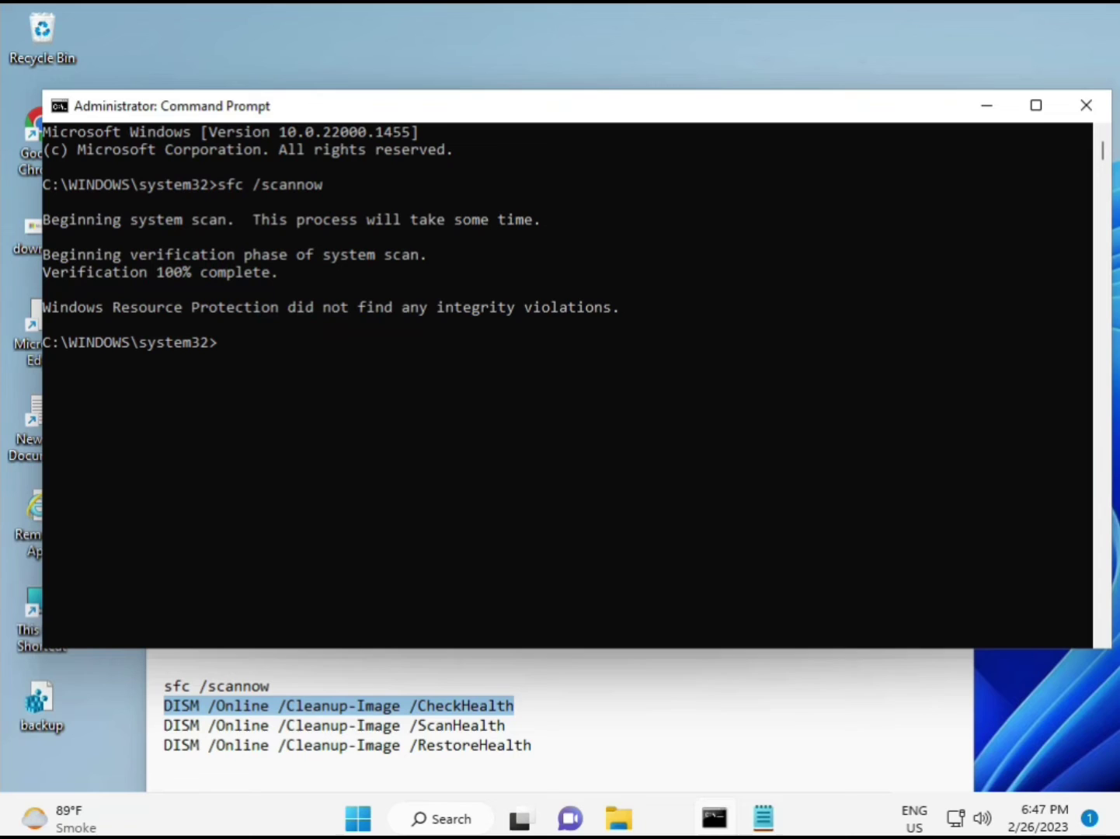
pyautogui.click(218, 345)
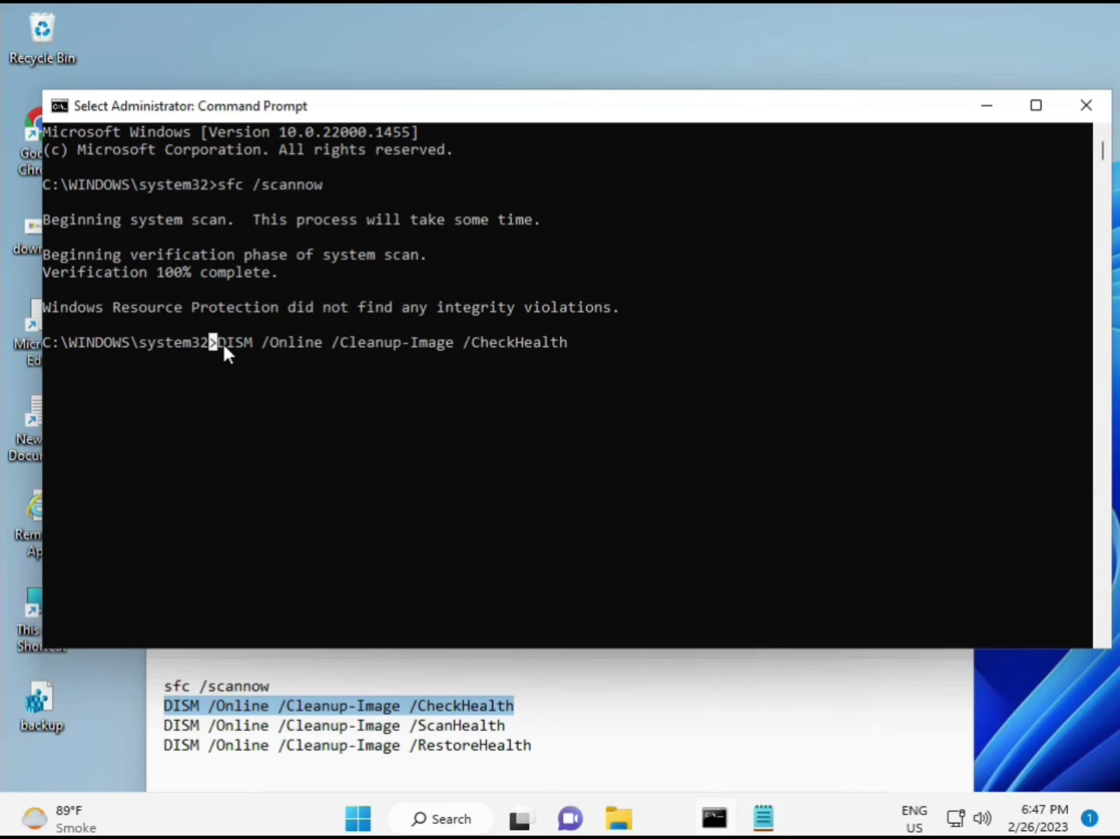
pyautogui.rightClick(235, 369)
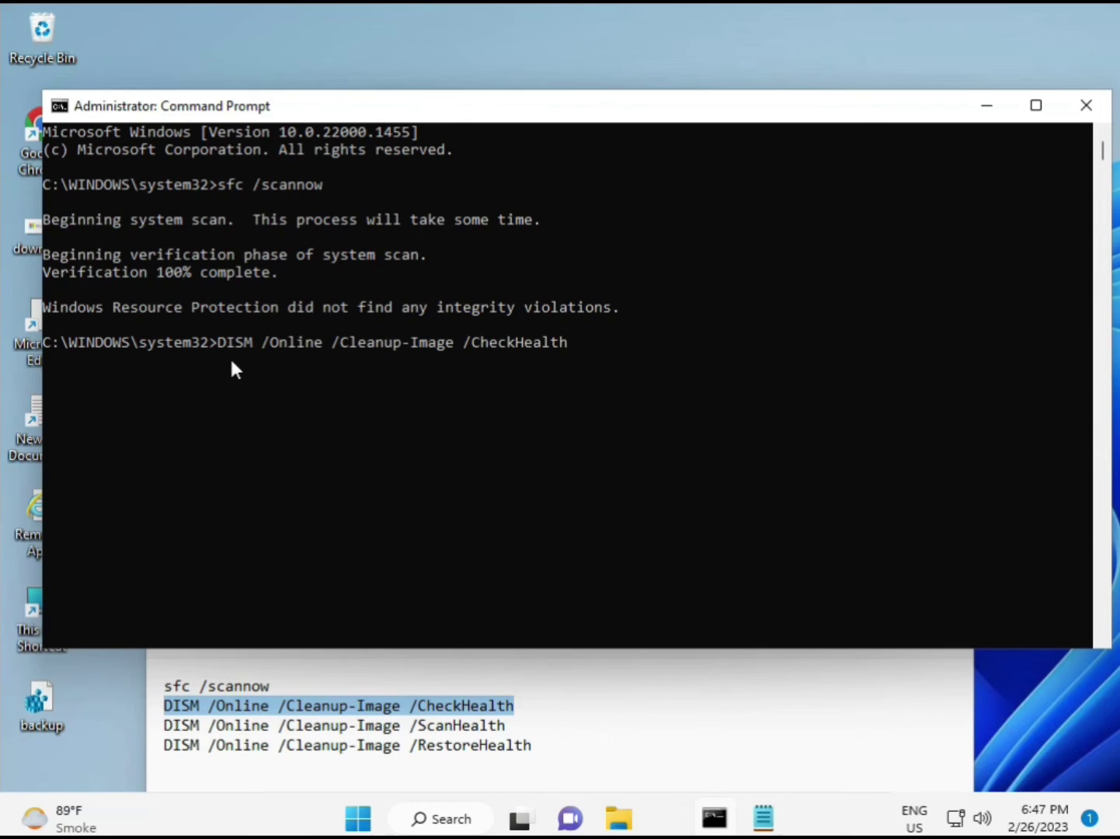
# Run the pasted DISM CheckHealth command and copy the line "DISM /Online /Cleanup-Image /ScanHealth" from the Notepad document.
pyautogui.press('Return')
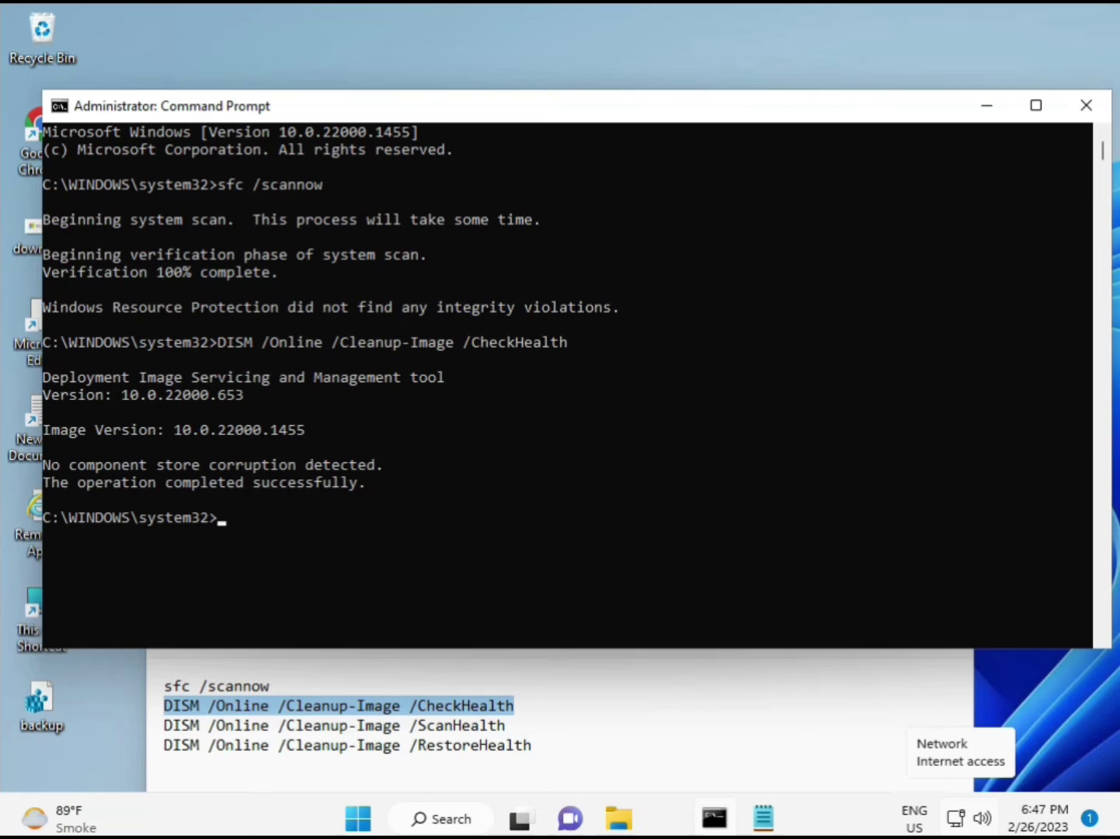
pyautogui.moveTo(163, 726); pyautogui.dragTo(441, 718)
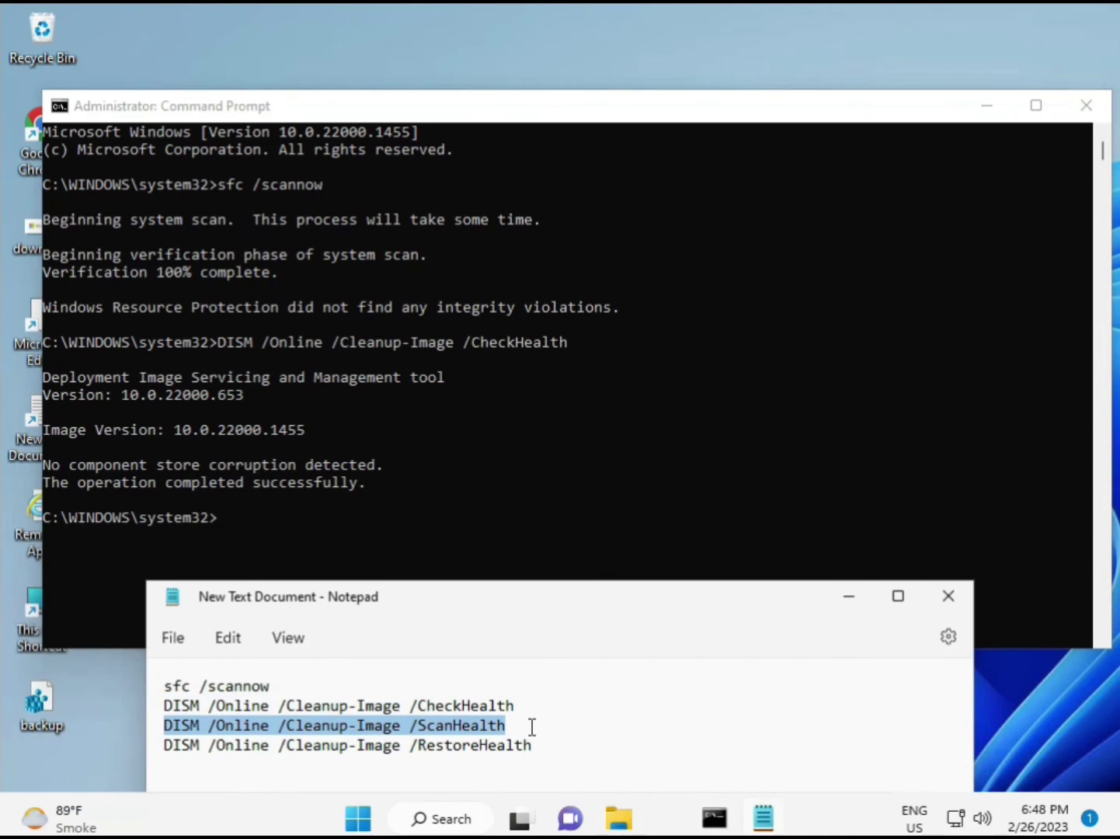
pyautogui.rightClick(489, 725)
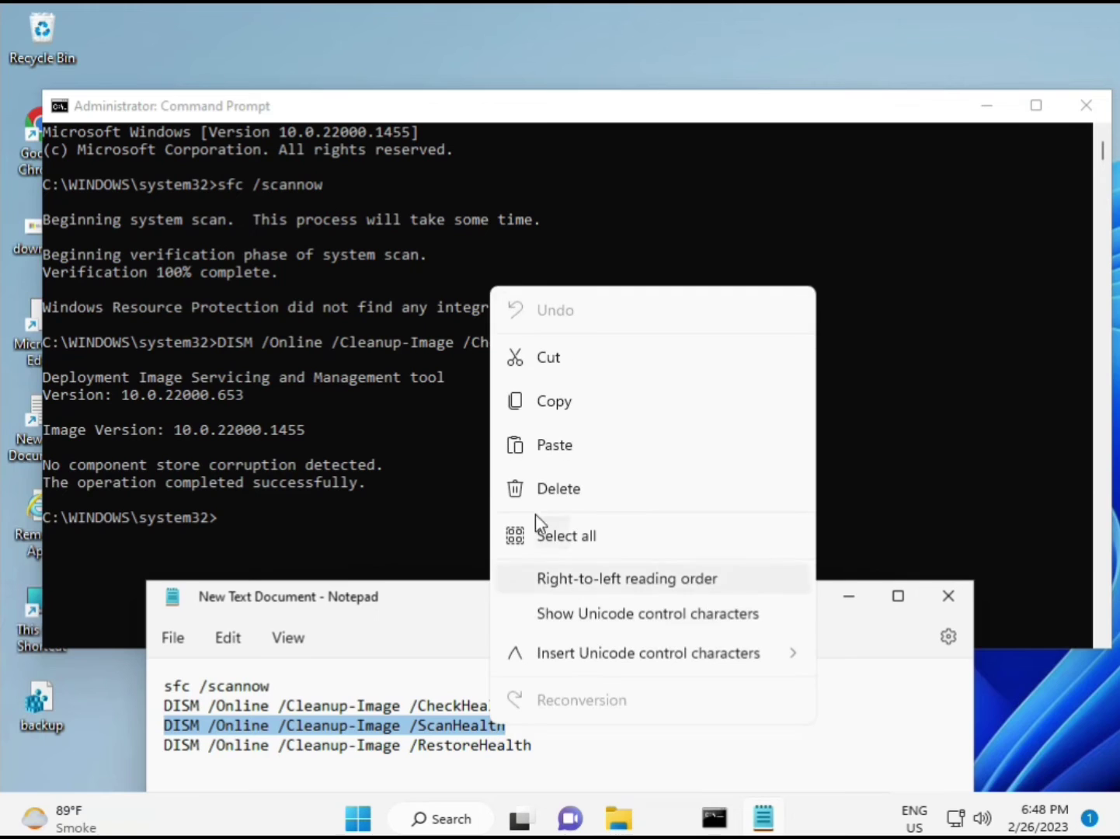
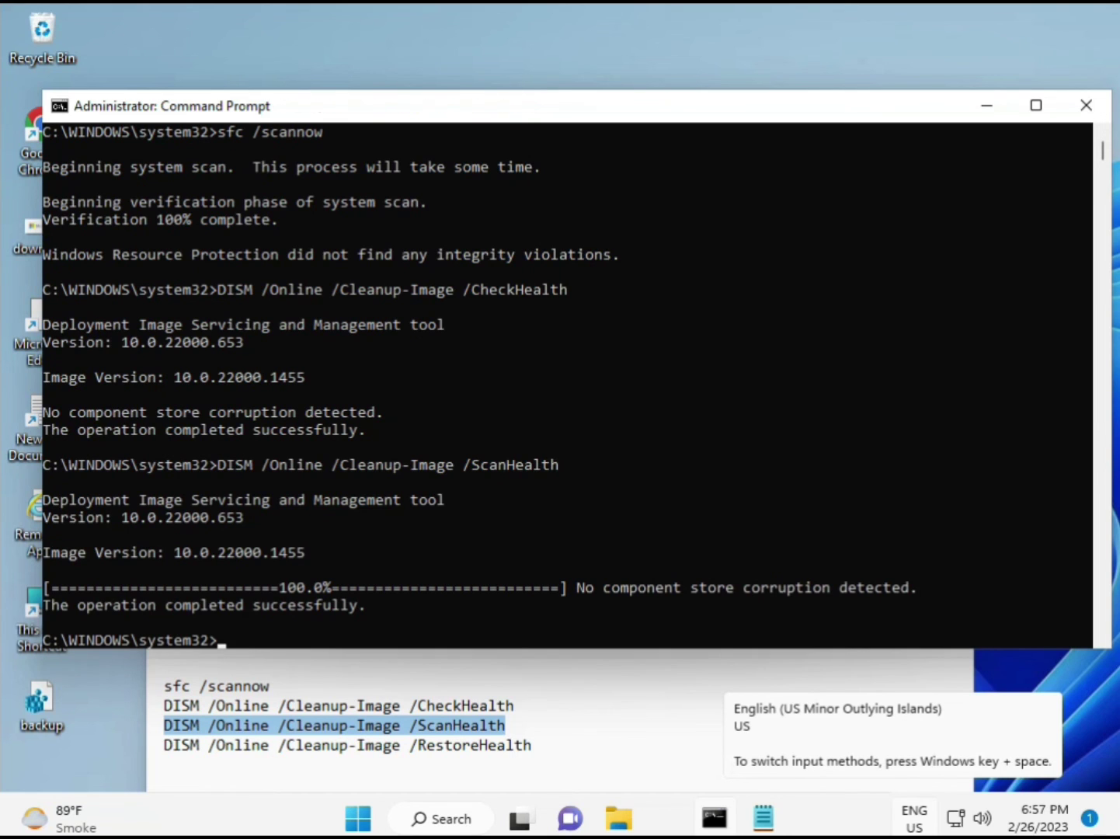
# Copy the line "DISM /Online /Cleanup-Image /RestoreHealth" from the Notepad document.
pyautogui.moveTo(252, 605); pyautogui.dragTo(366, 606)
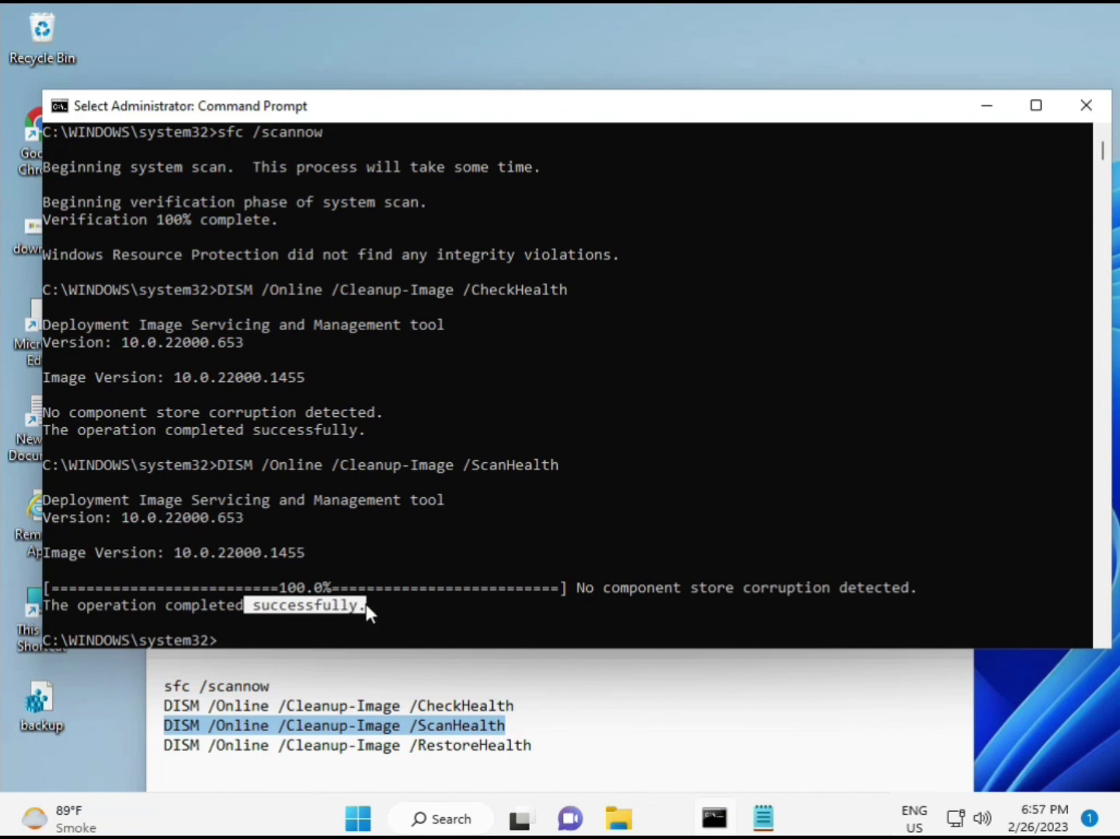
pyautogui.click(267, 746)
pyautogui.tripleClick(266, 748)
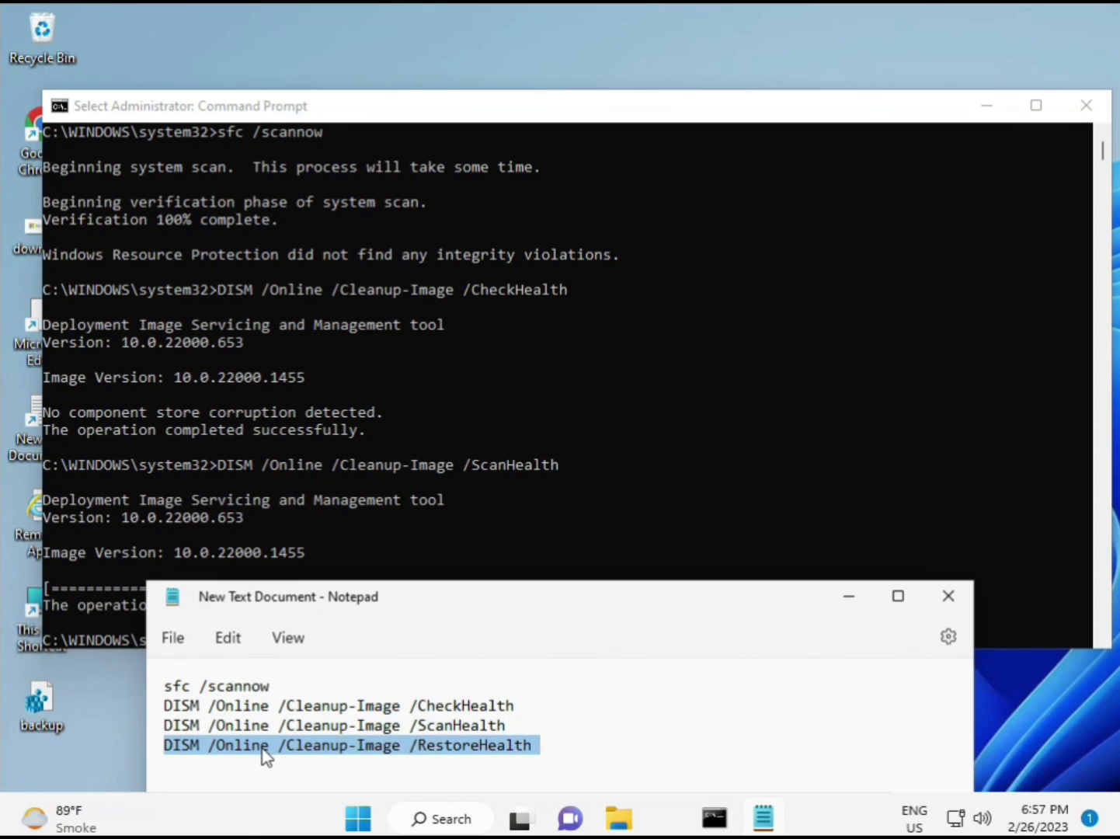
pyautogui.rightClick(267, 750)
pyautogui.click(331, 430)
# Paste the command DISM /Online /Cleanup-Image /RestoreHealth at the administrator Command Prompt and run it.
pyautogui.click(245, 622)
pyautogui.rightClick(222, 649)
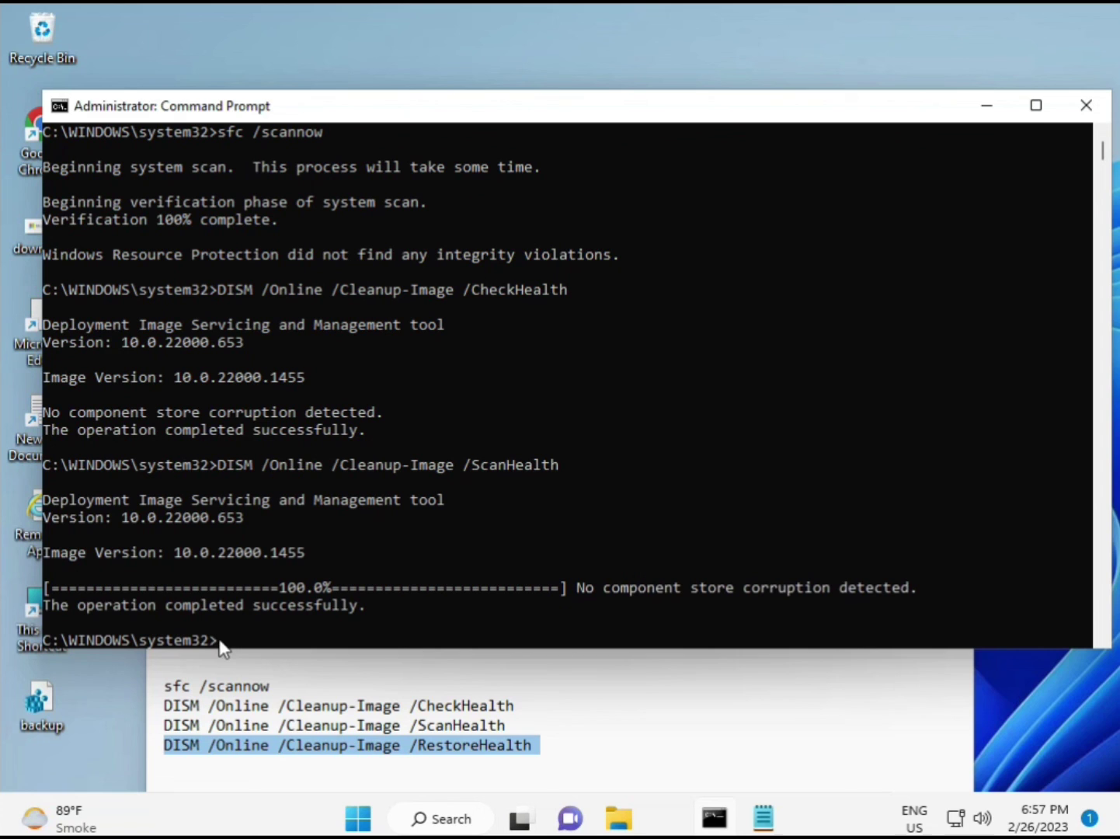
pyautogui.rightClick(223, 649)
pyautogui.scroll(-9, 715, 559)
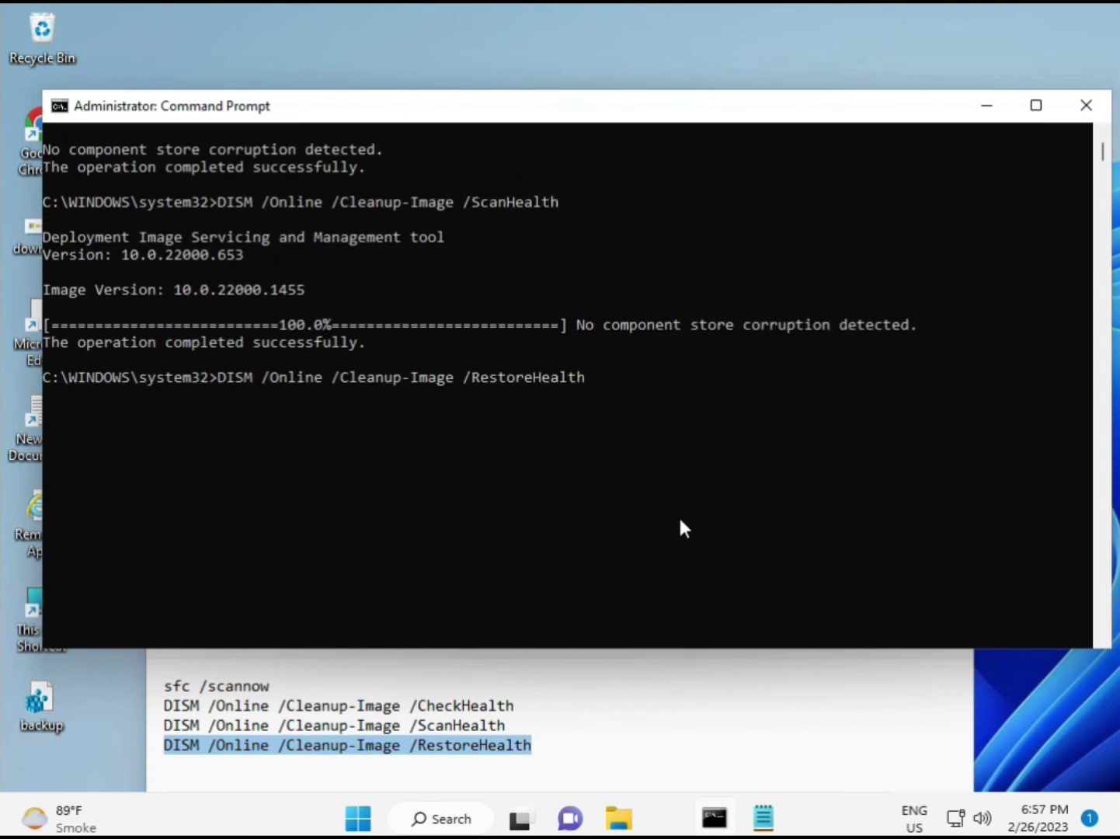
pyautogui.scroll(9, 661, 531)
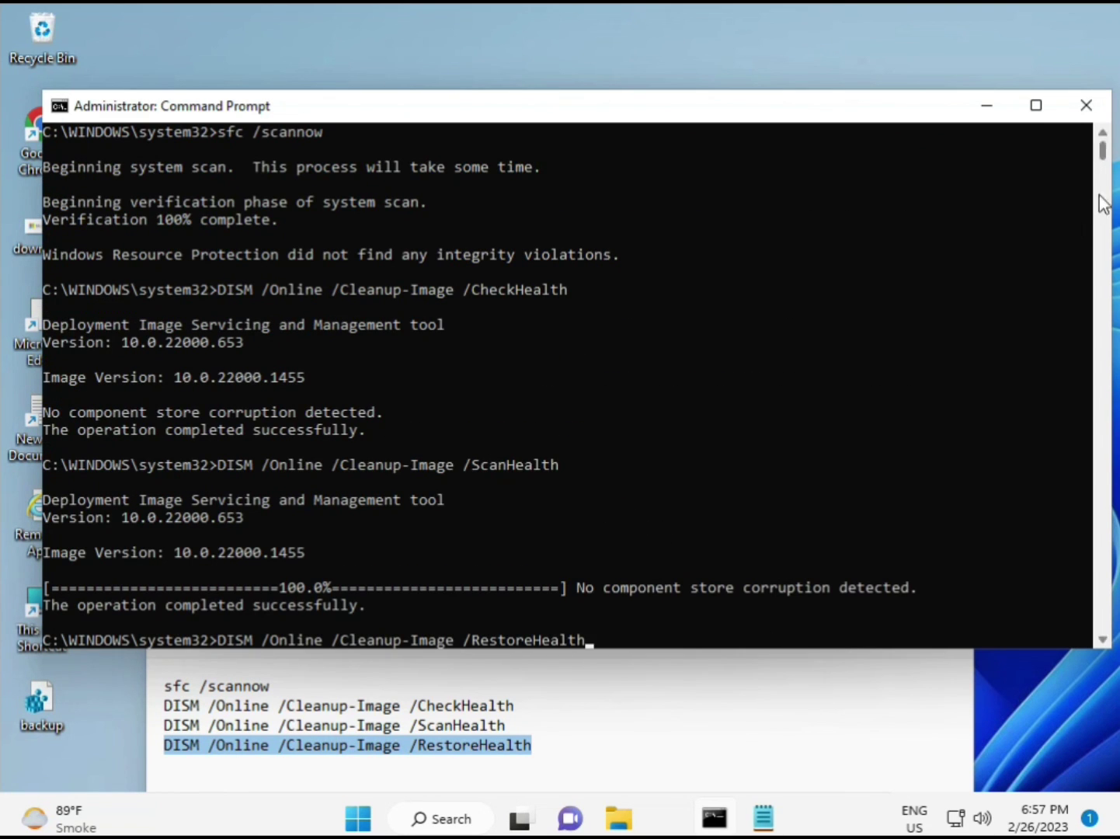
pyautogui.scroll(-10, 1107, 164)
pyautogui.scroll(3, 1108, 167)
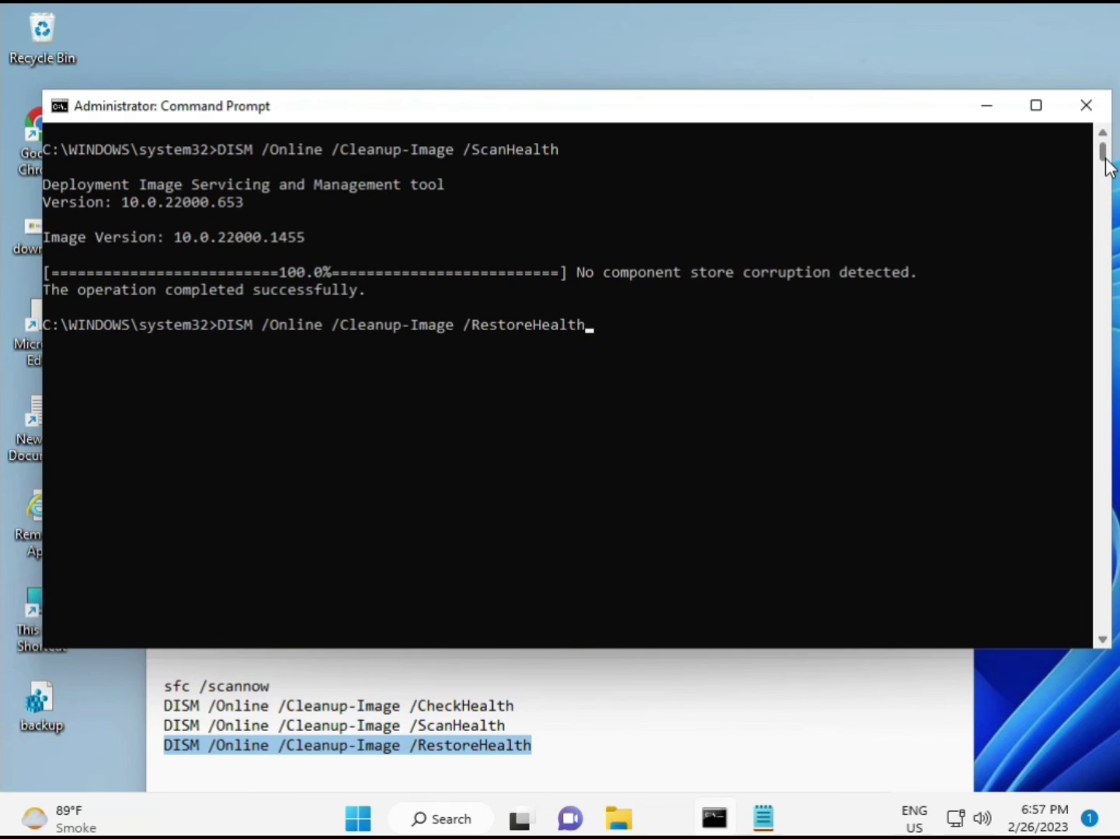
pyautogui.click(224, 327)
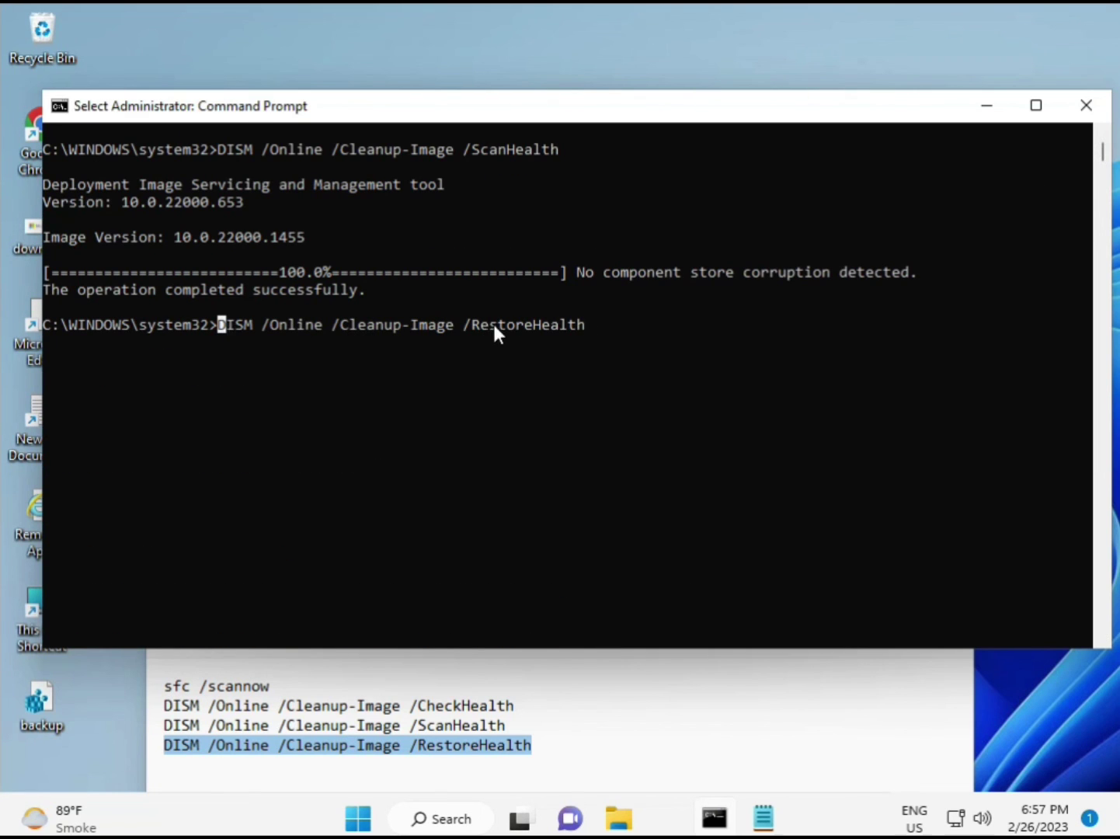
pyautogui.press('Escape')
pyautogui.press('Return')
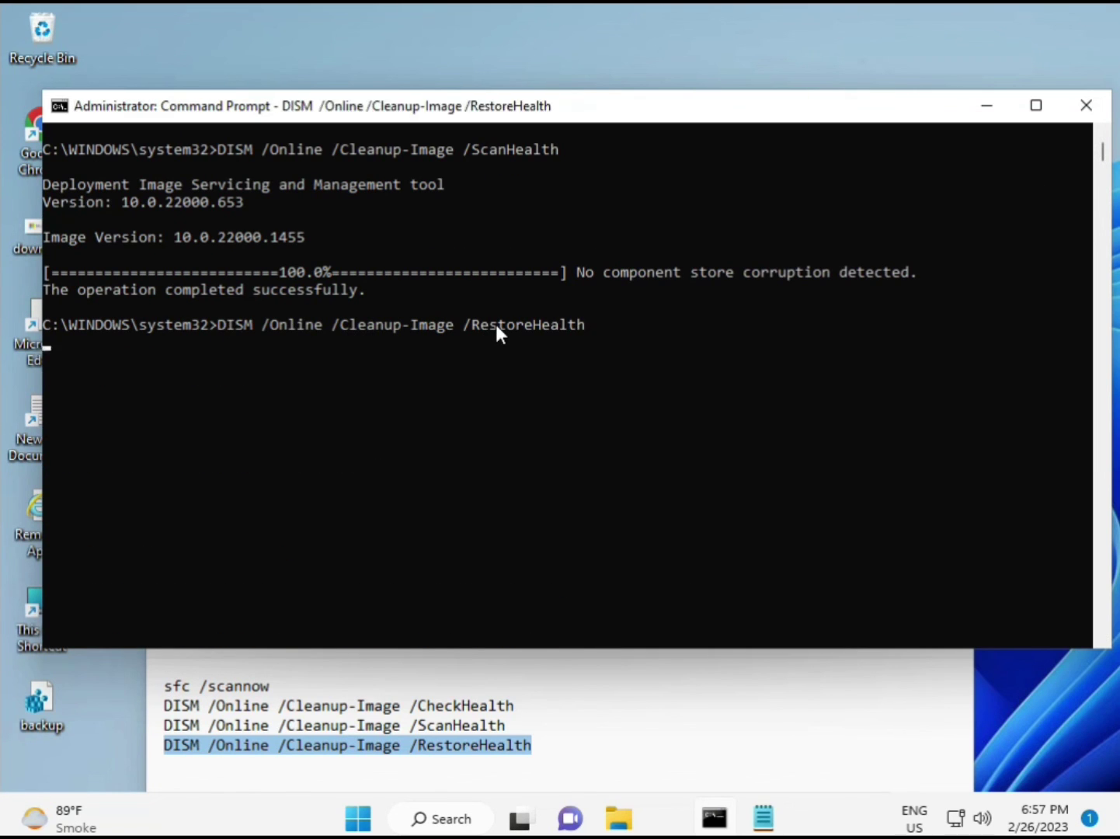